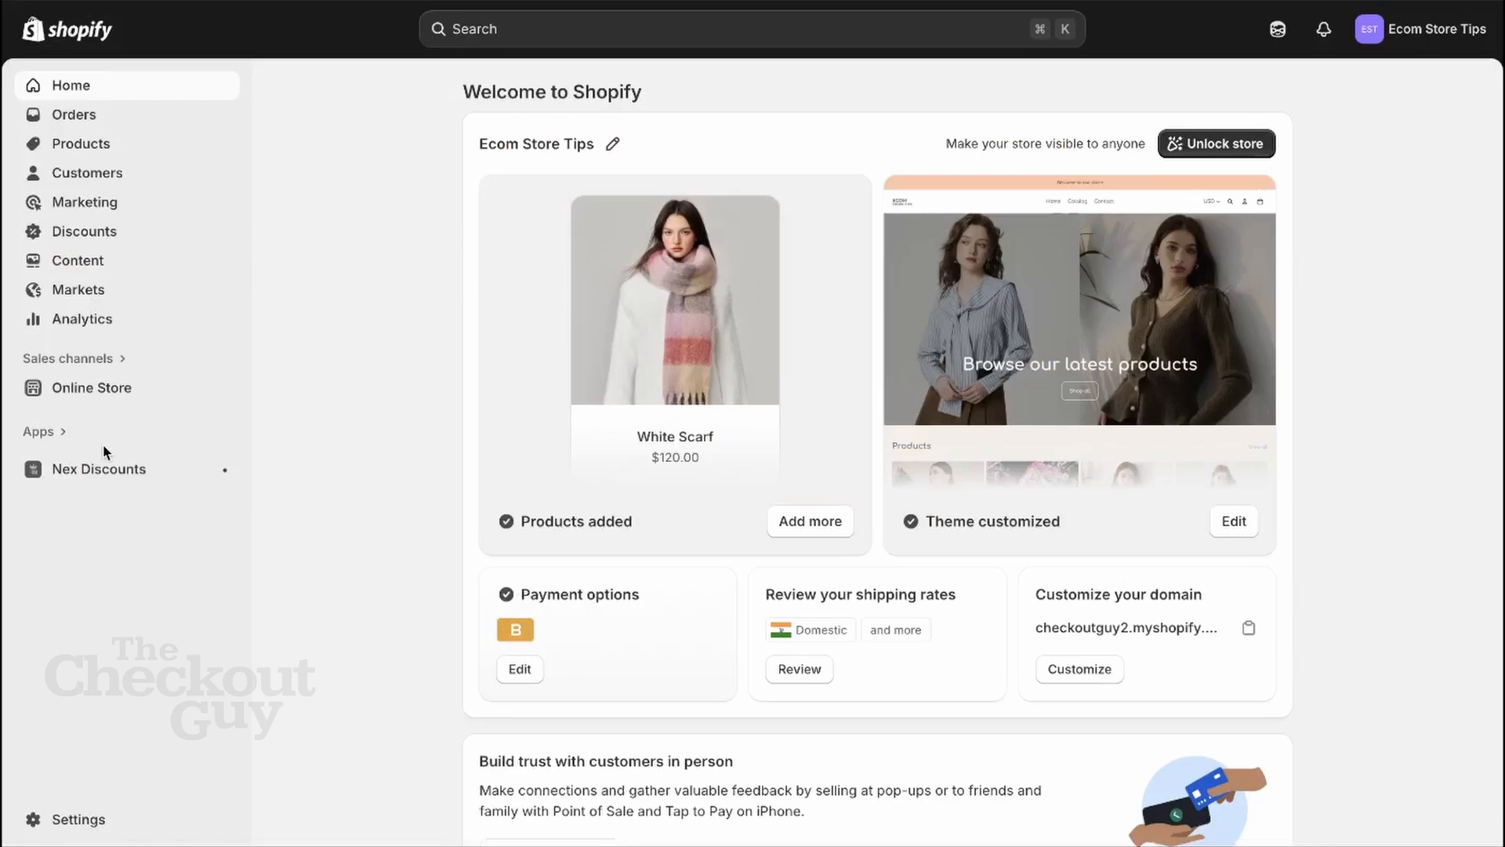
# Step: Open Nex Discounts and start a new product discount under Advanced Coupons
pyautogui.click(106, 472)
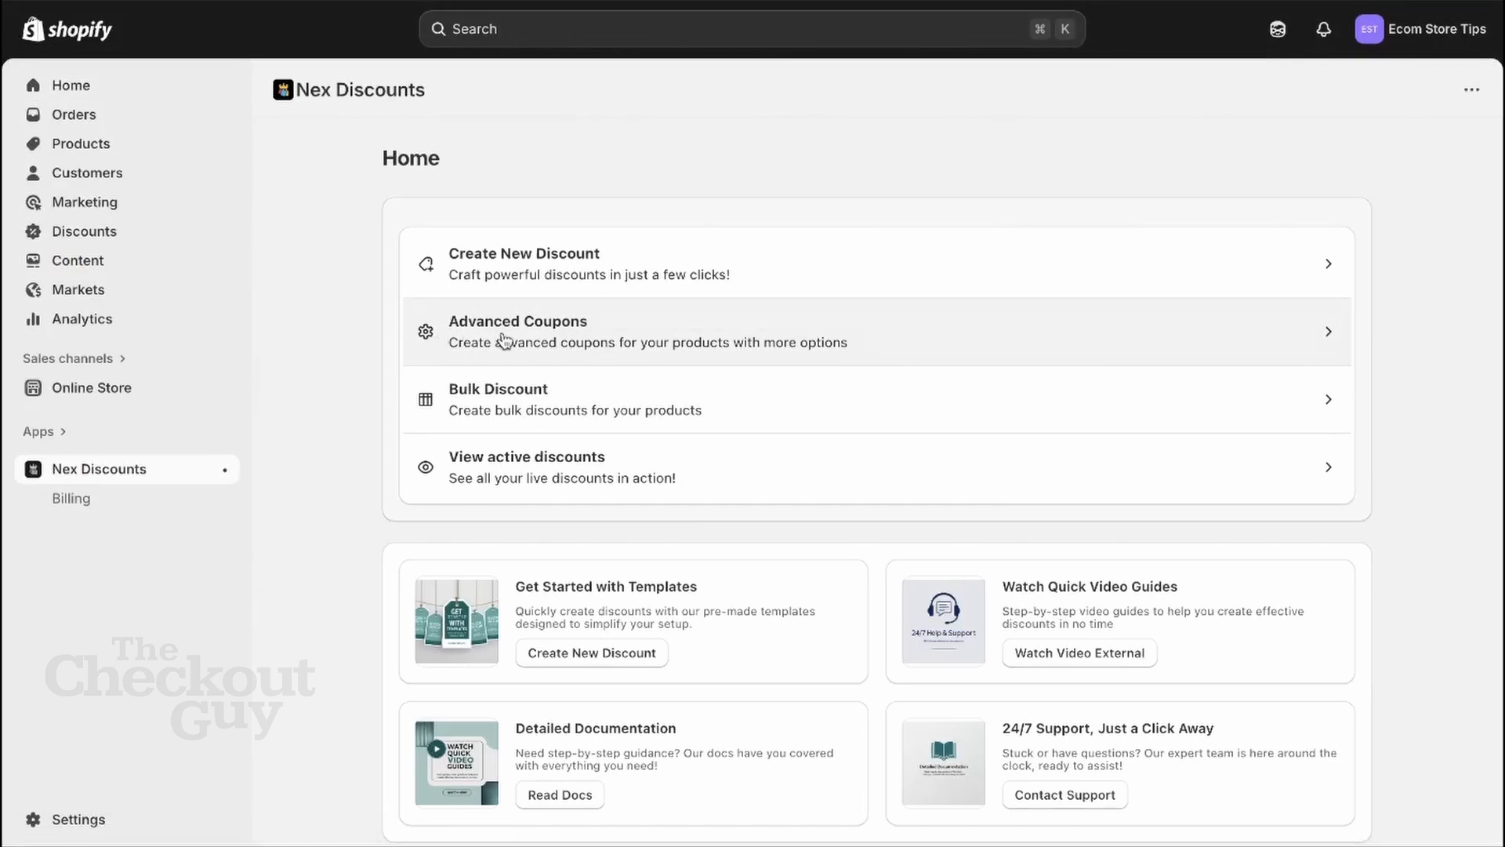
pyautogui.click(504, 339)
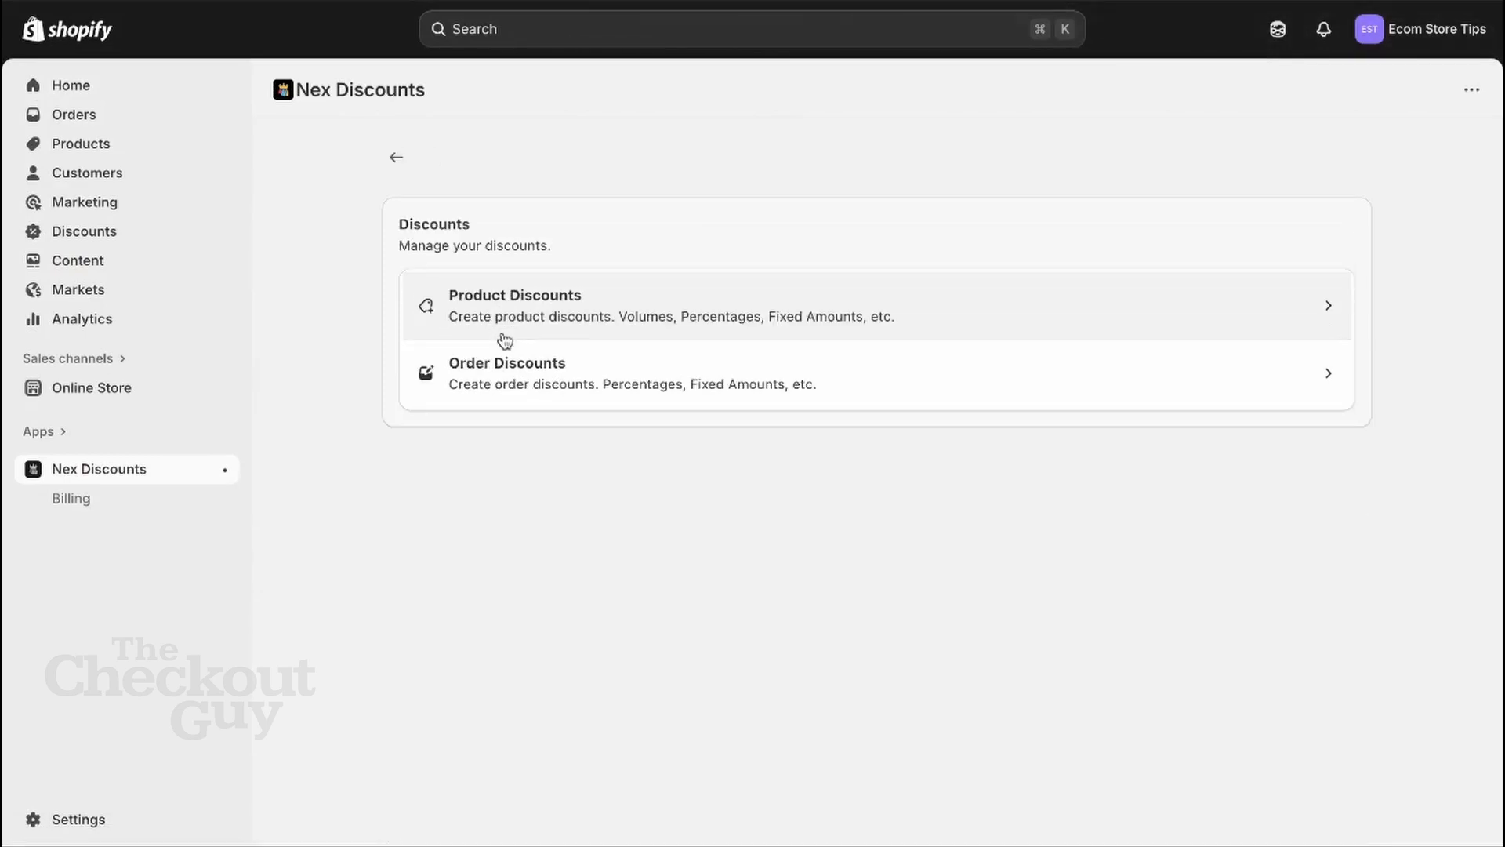
pyautogui.click(510, 318)
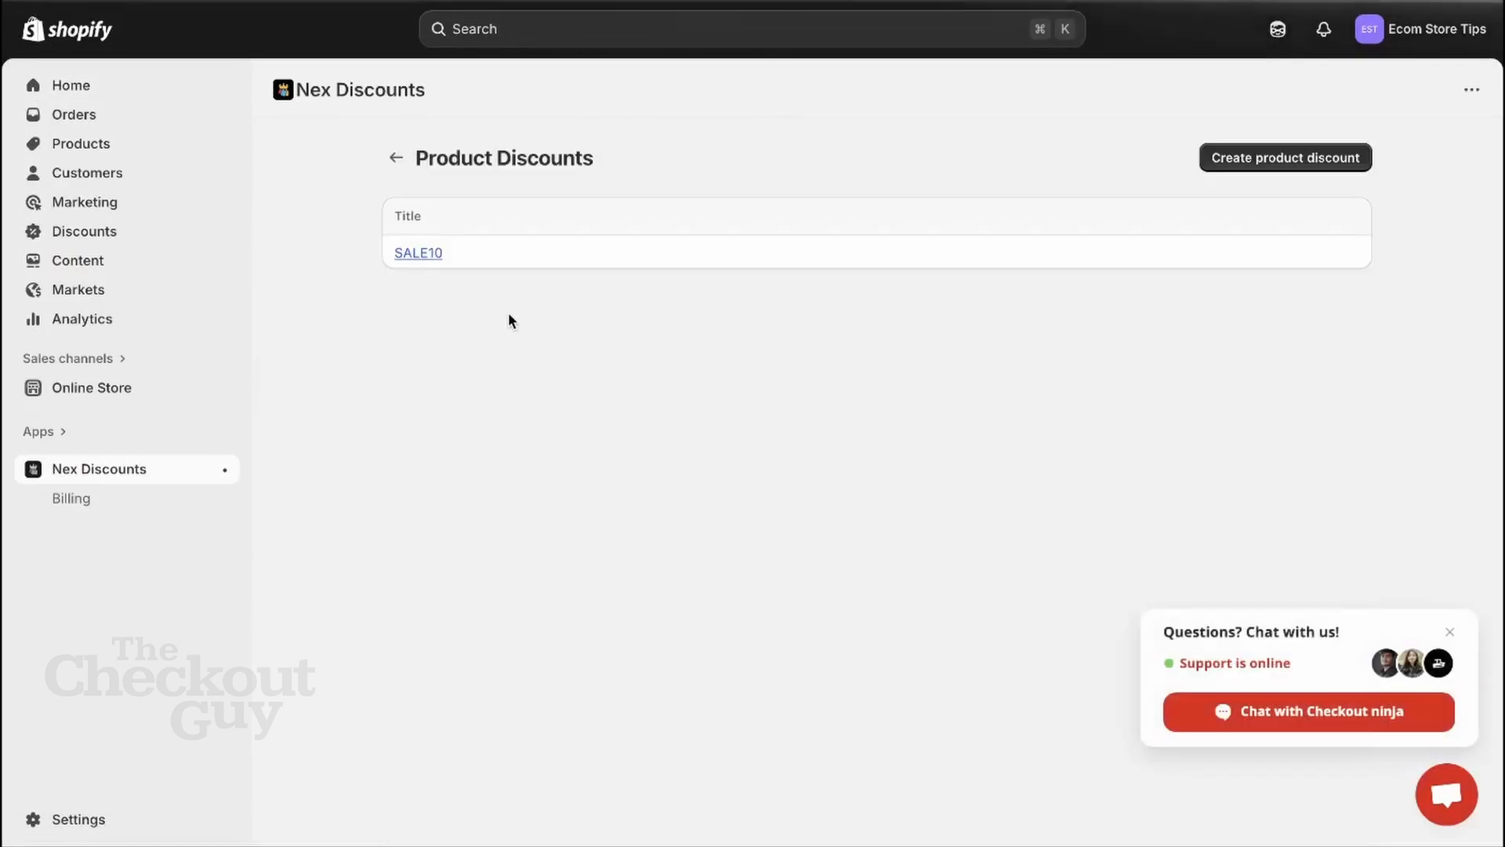
pyautogui.click(1218, 162)
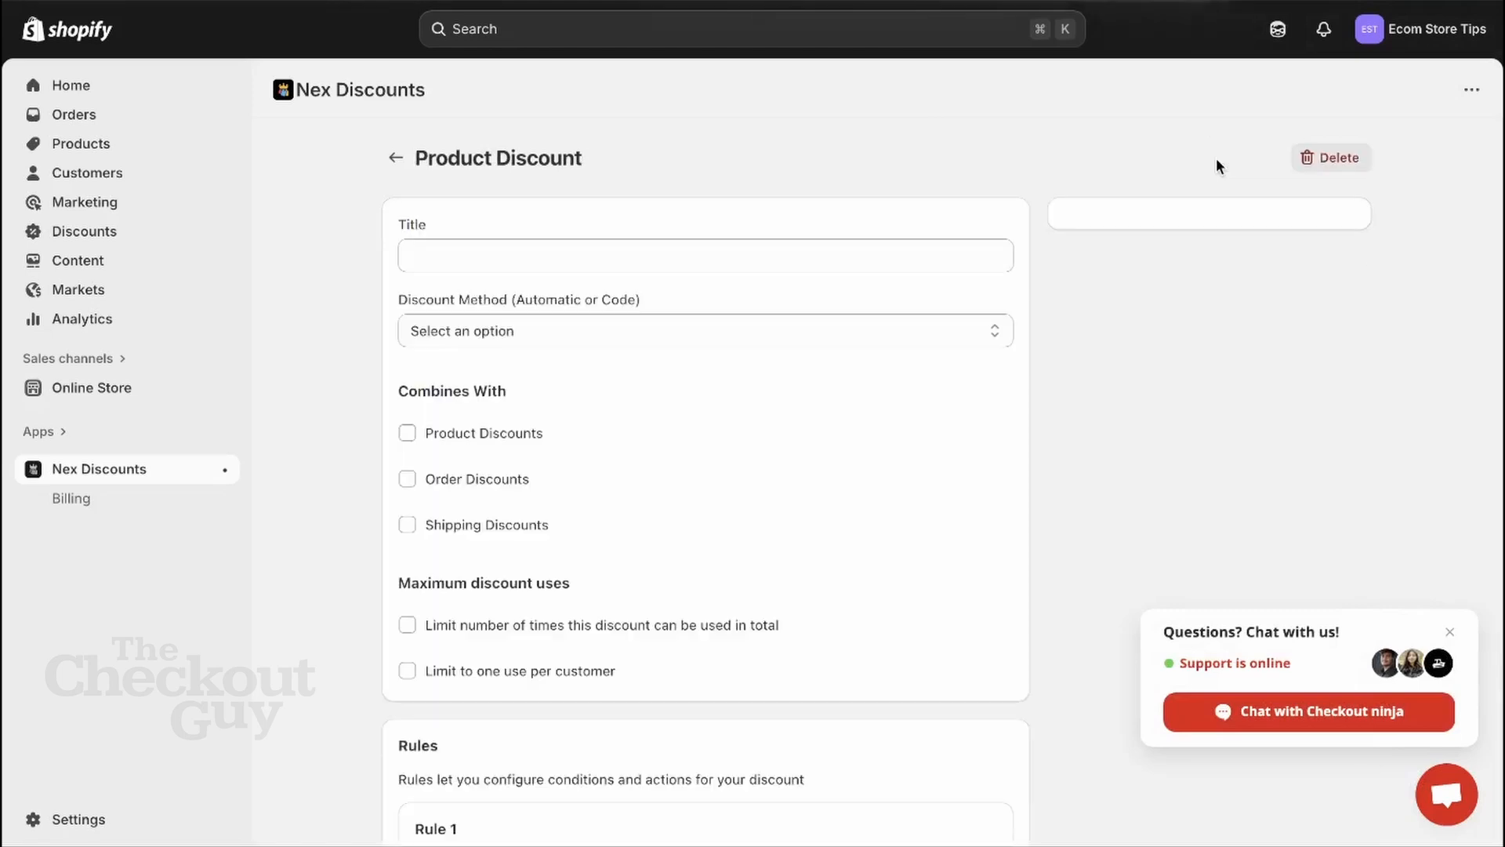
# Step: Title the product discount 10%OFF and set its discount method to Code
pyautogui.click(773, 261)
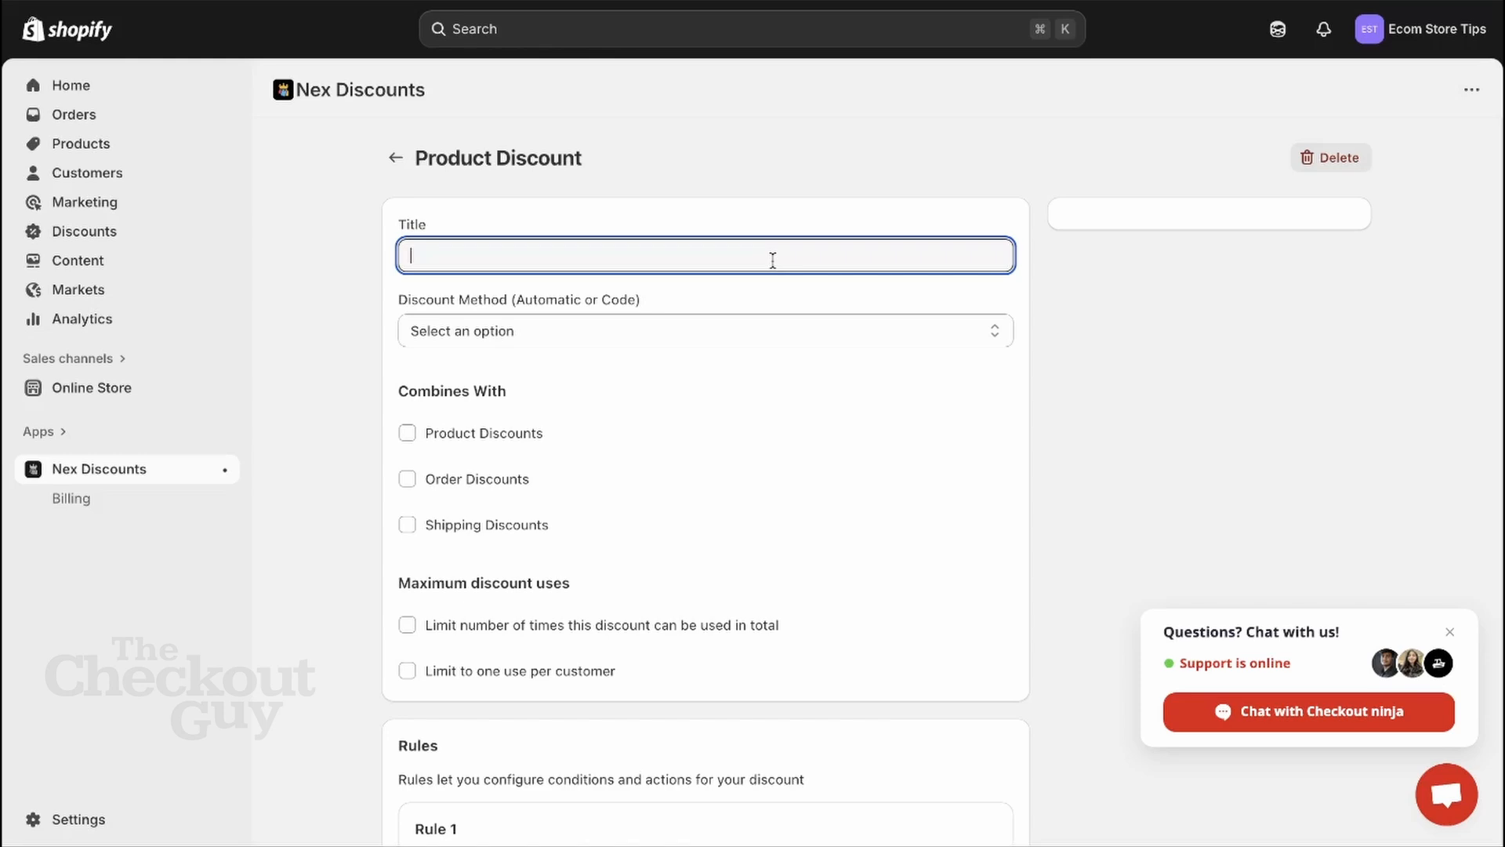
pyautogui.write('10%')
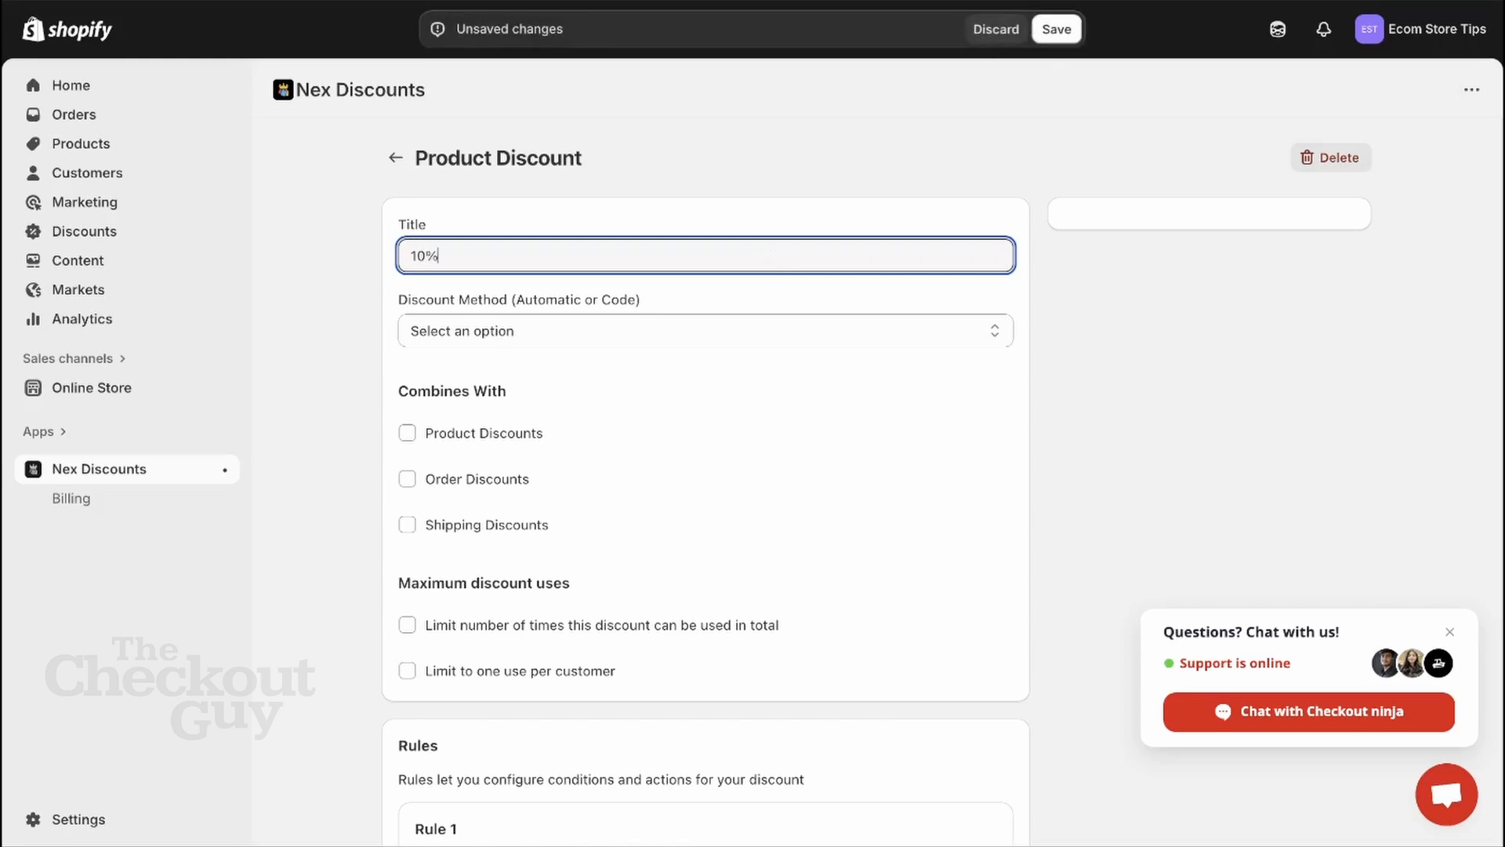
pyautogui.write('OFF')
pyautogui.click(608, 328)
pyautogui.click(585, 375)
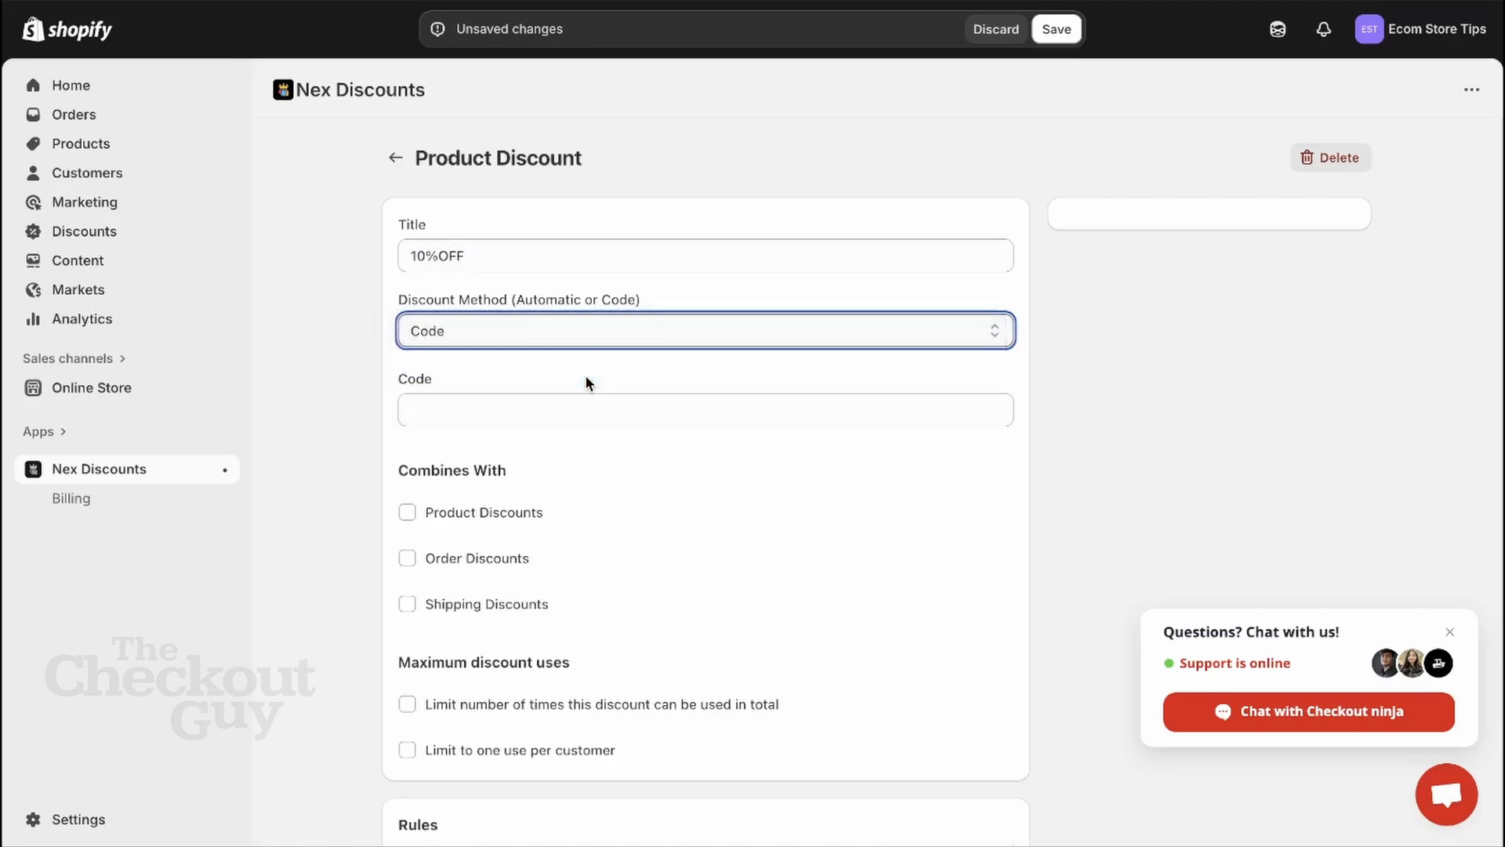
# Step: Copy the discount title 10%OFF and use it as the discount code
pyautogui.click(494, 247)
pyautogui.moveTo(493, 247); pyautogui.dragTo(389, 237)
pyautogui.hotkey('ctrl', 'c')
pyautogui.click(493, 408)
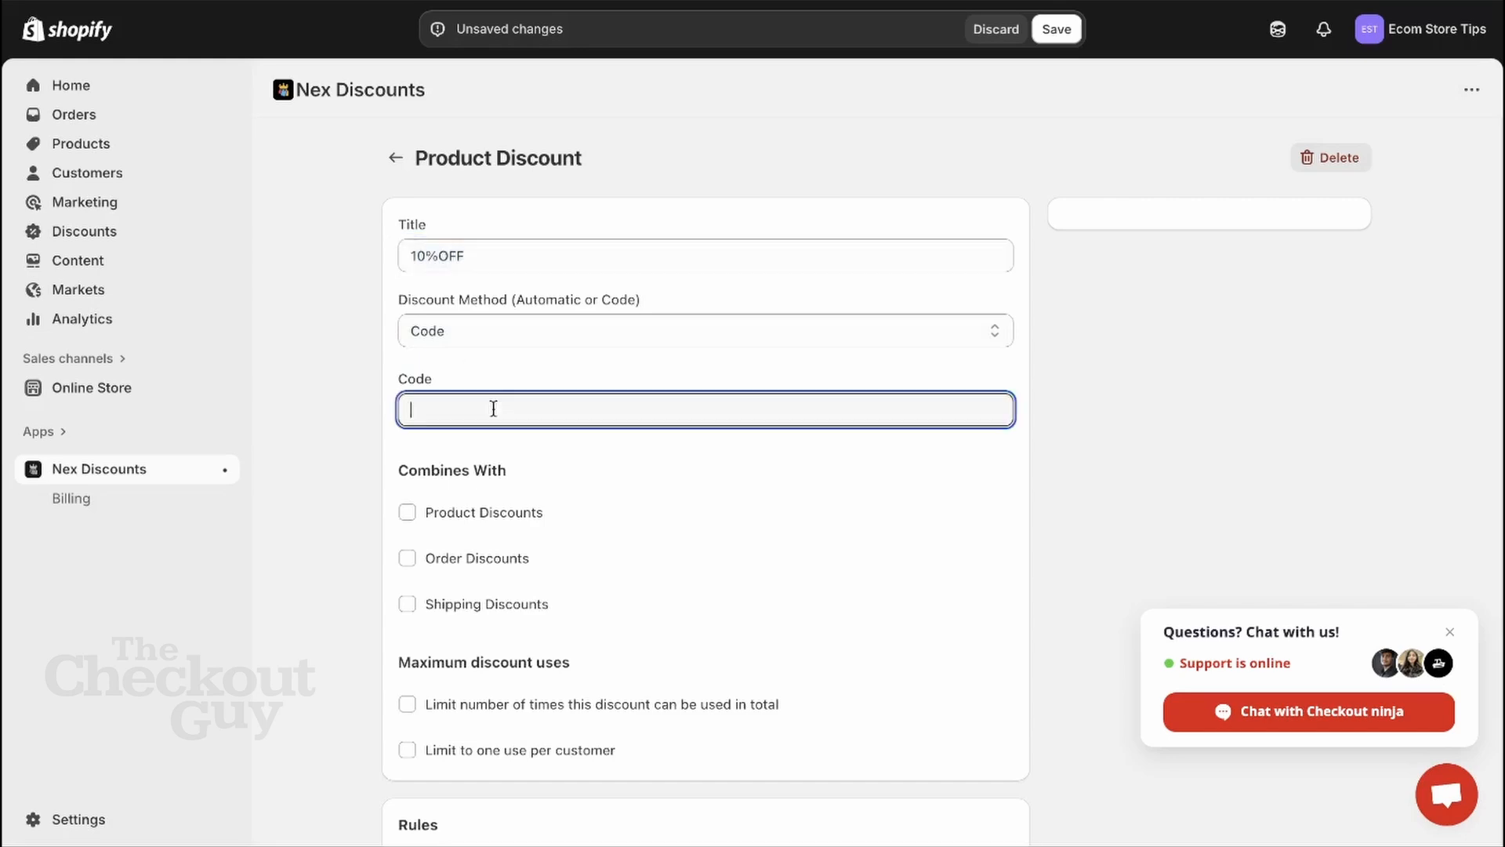
pyautogui.hotkey('ctrl', 'v')
pyautogui.click(541, 469)
# Step: Limit the total number of times the discount can be used to 100
pyautogui.scroll(-3, 541, 468)
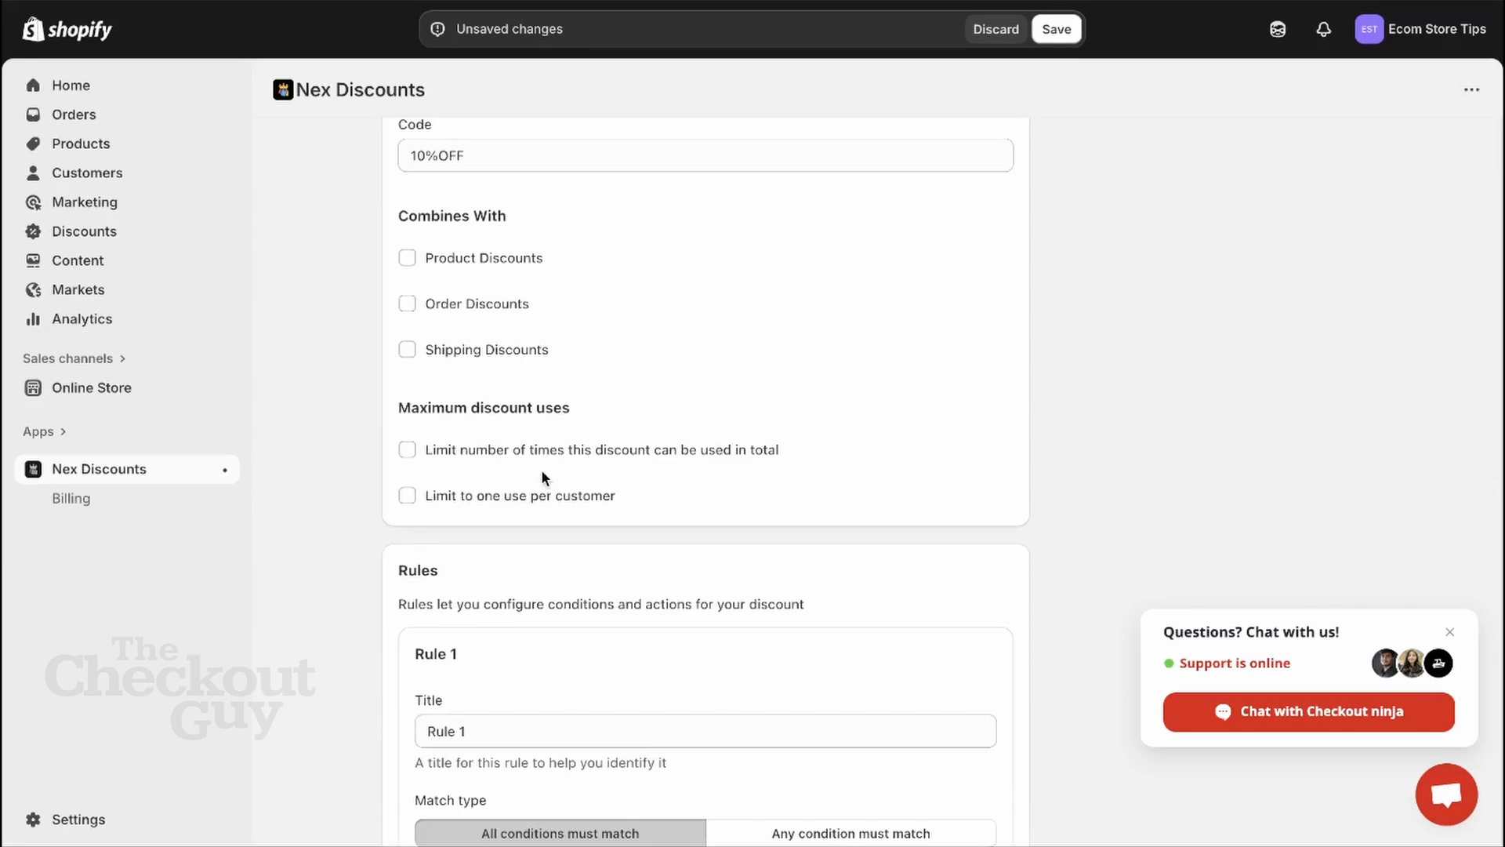
pyautogui.scroll(-1, 542, 472)
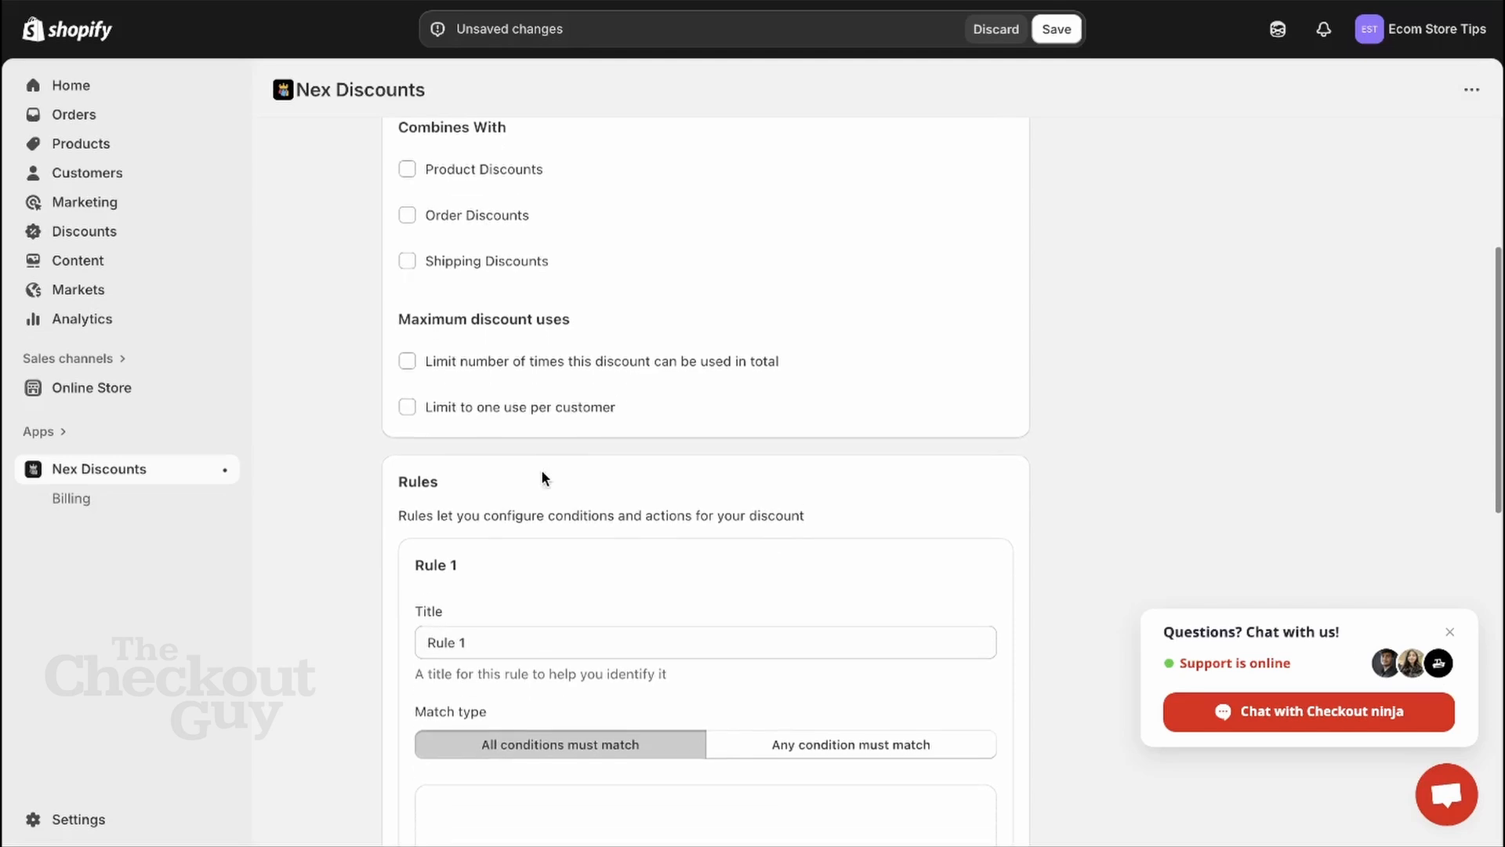
pyautogui.click(581, 364)
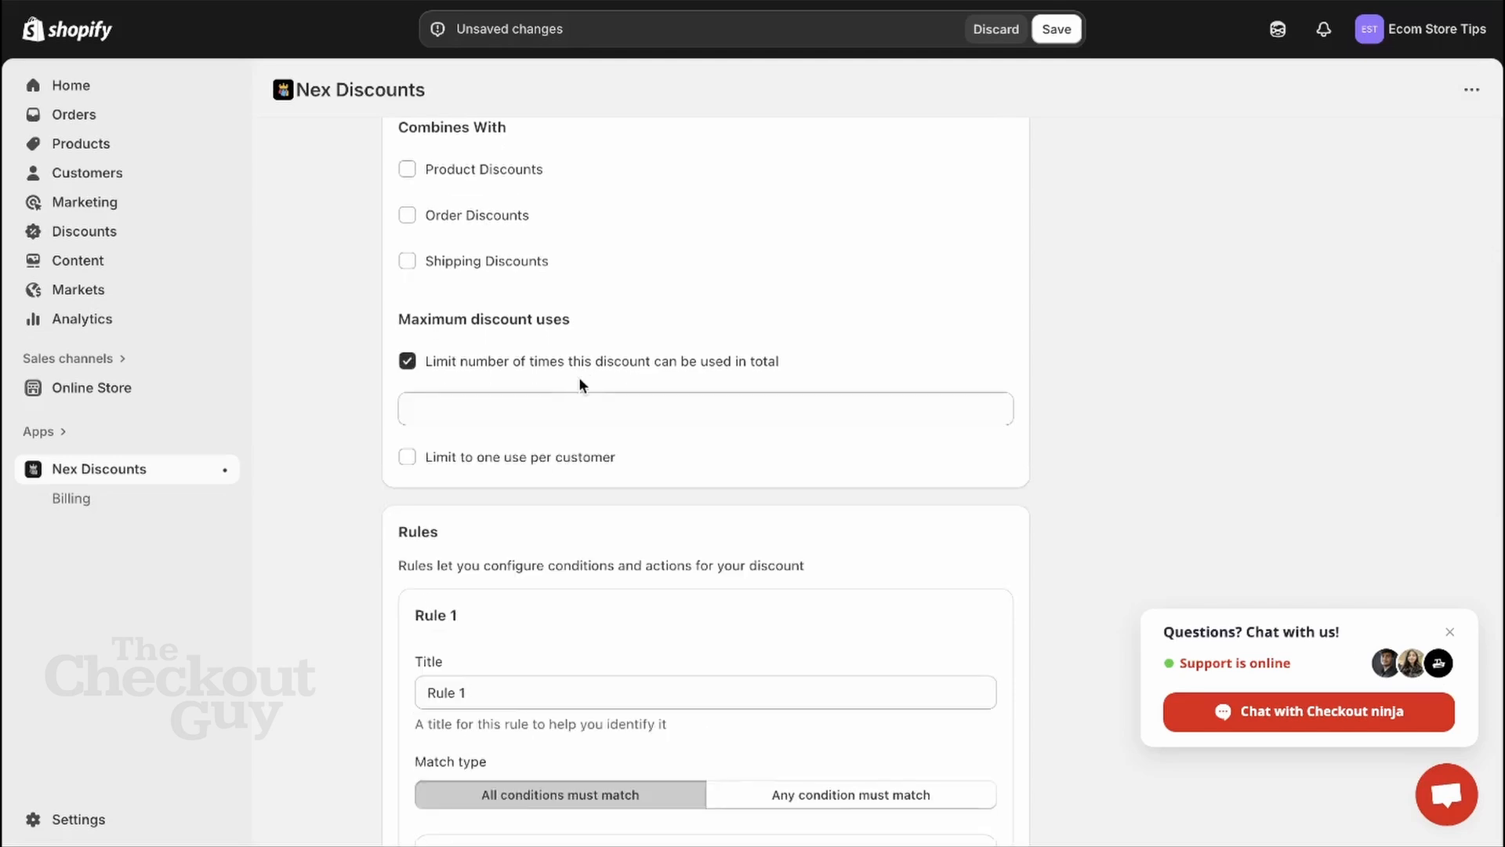
pyautogui.click(572, 404)
pyautogui.write('100')
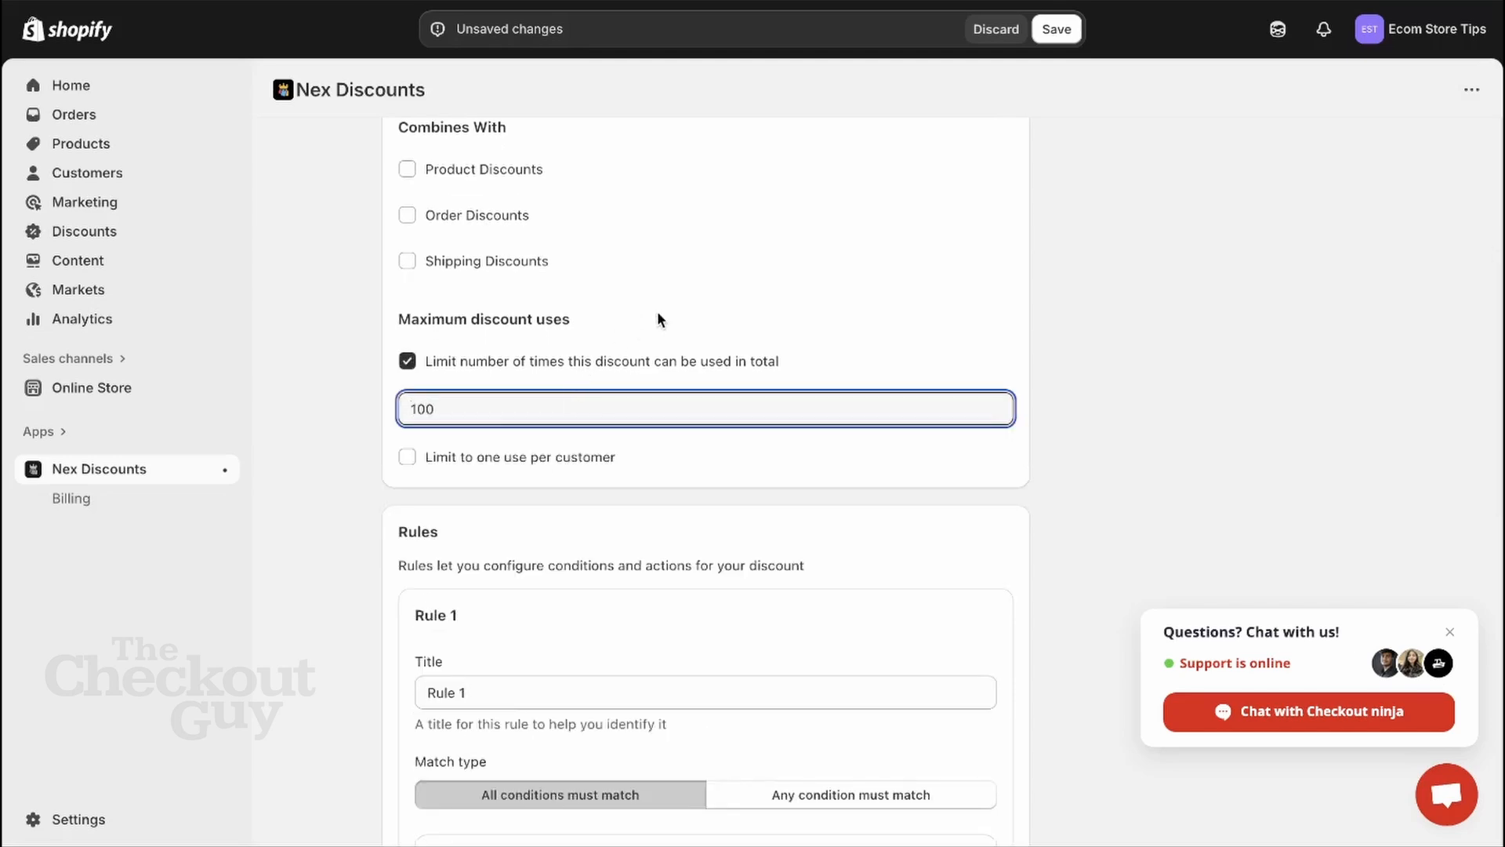
pyautogui.click(668, 308)
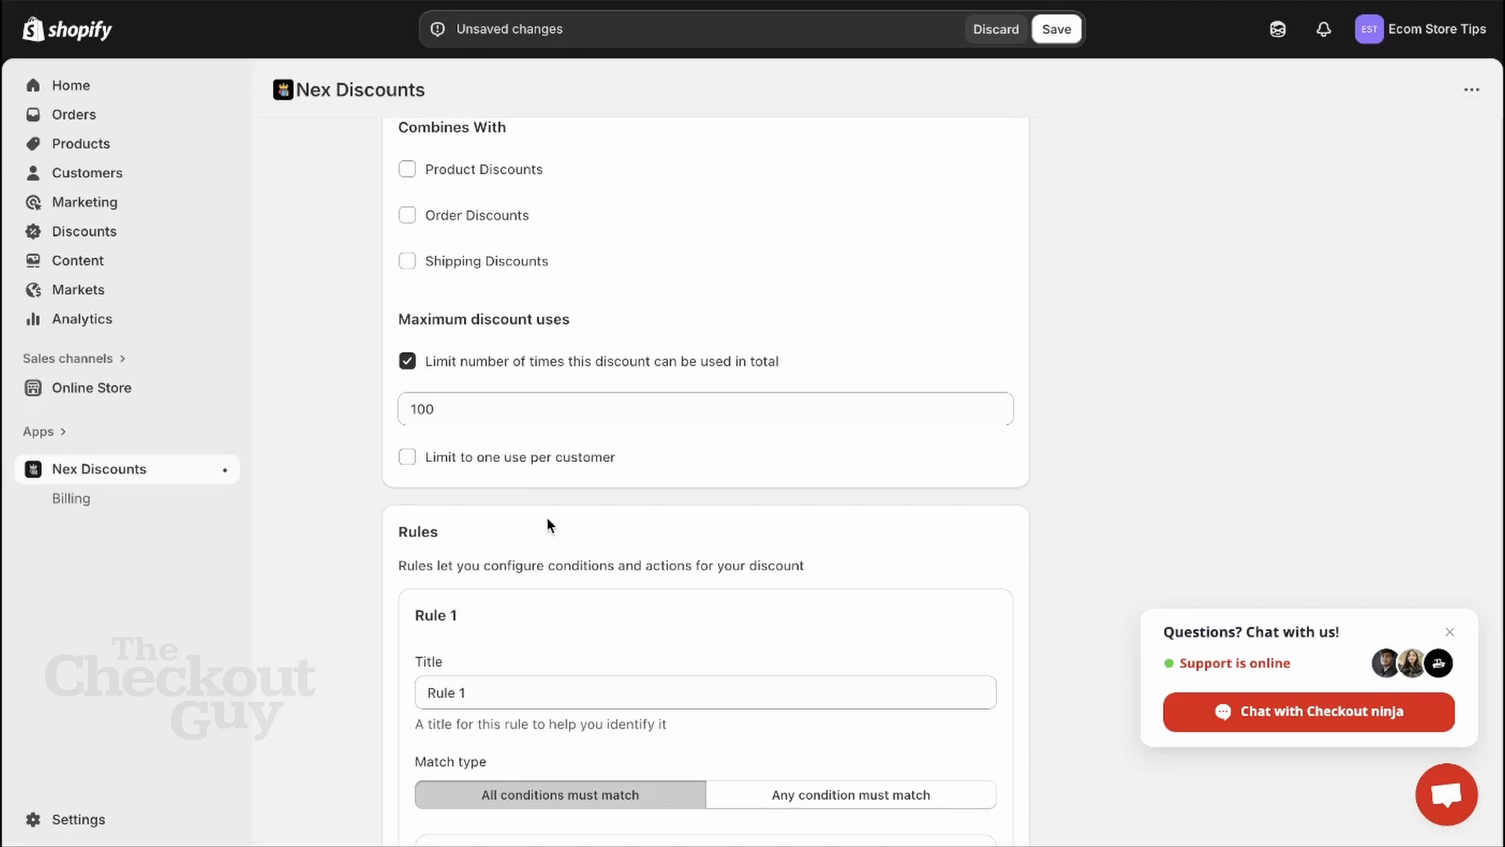
# Step: Try Rule 1's match type on Any condition must match and return it to All conditions must match
pyautogui.scroll(-3, 565, 538)
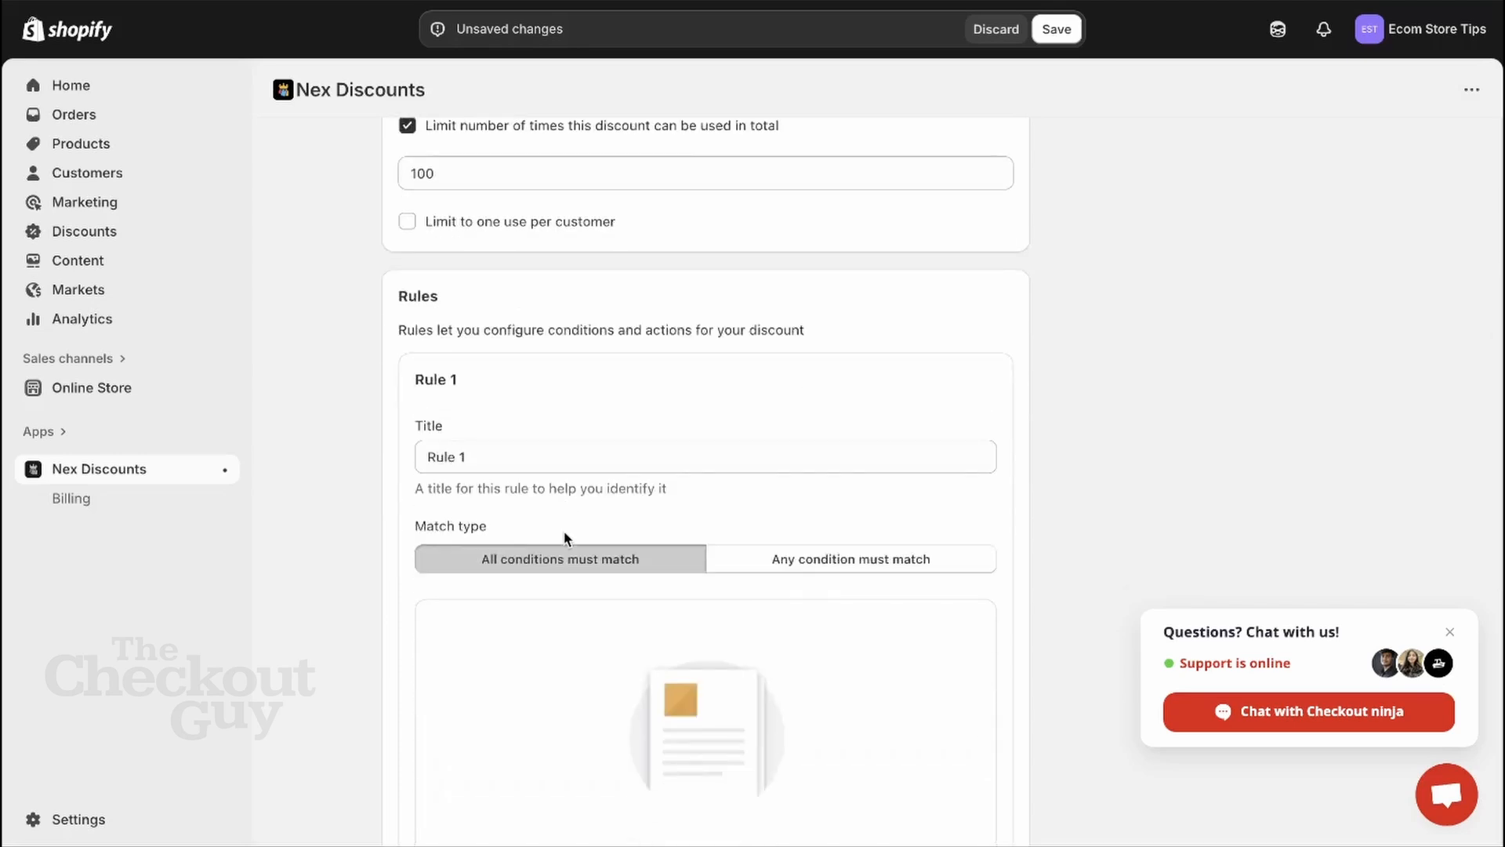
pyautogui.scroll(-1, 540, 452)
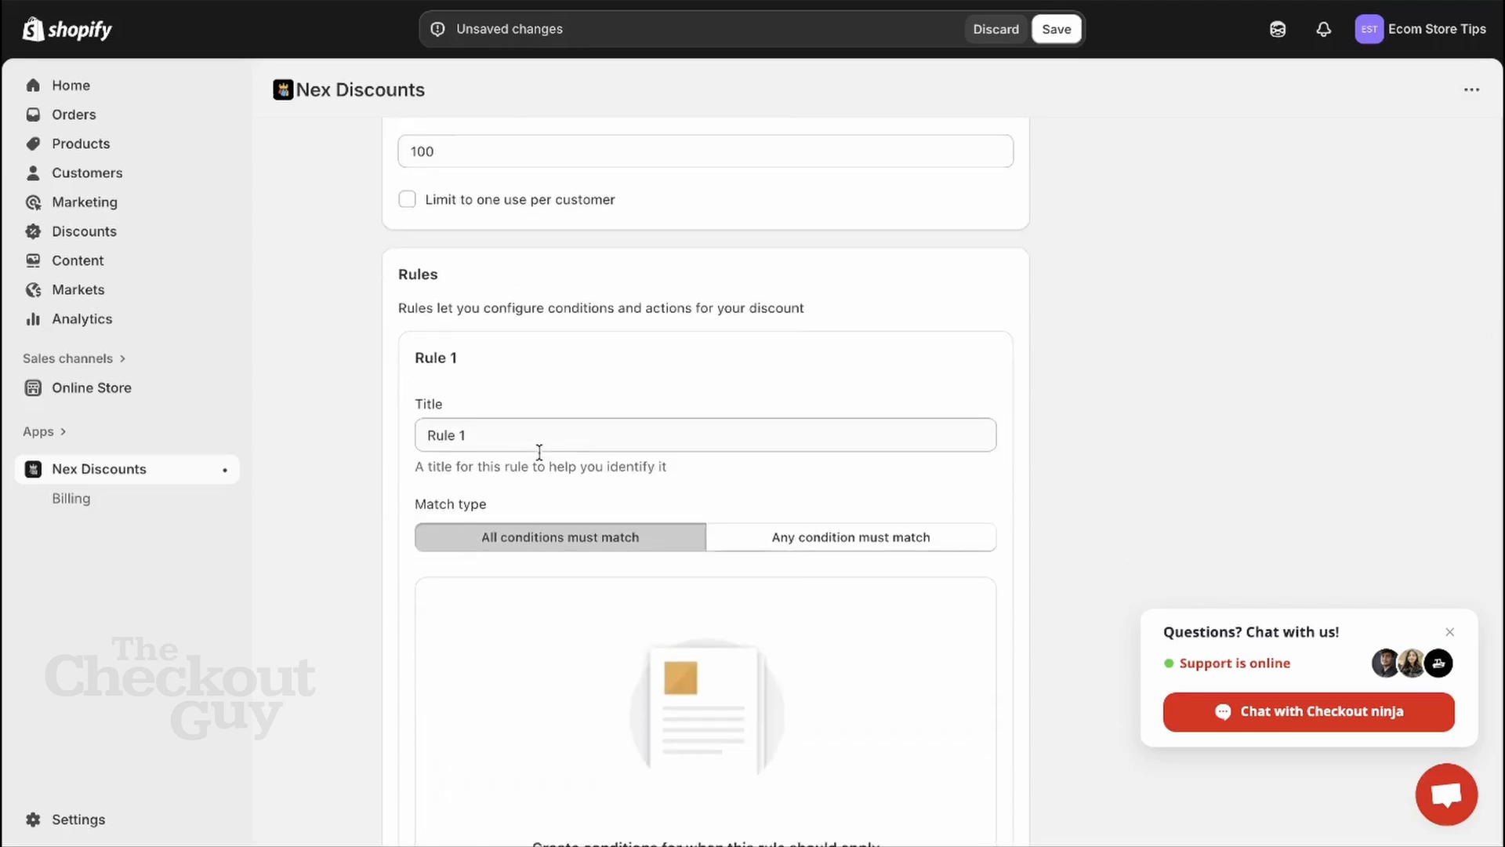
pyautogui.scroll(-1, 539, 452)
pyautogui.scroll(-1, 539, 452)
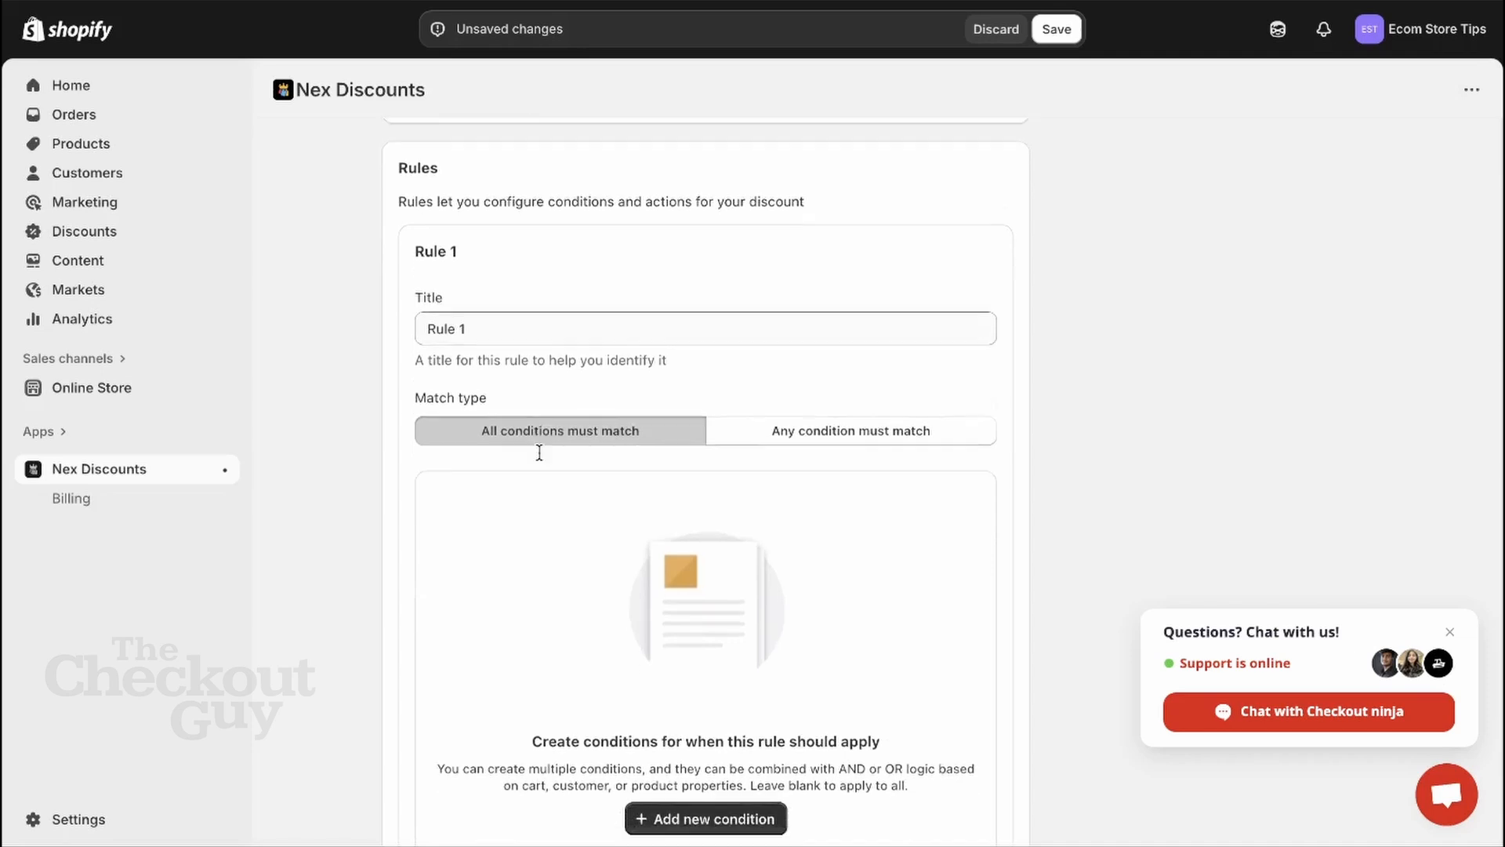
pyautogui.scroll(-1, 539, 453)
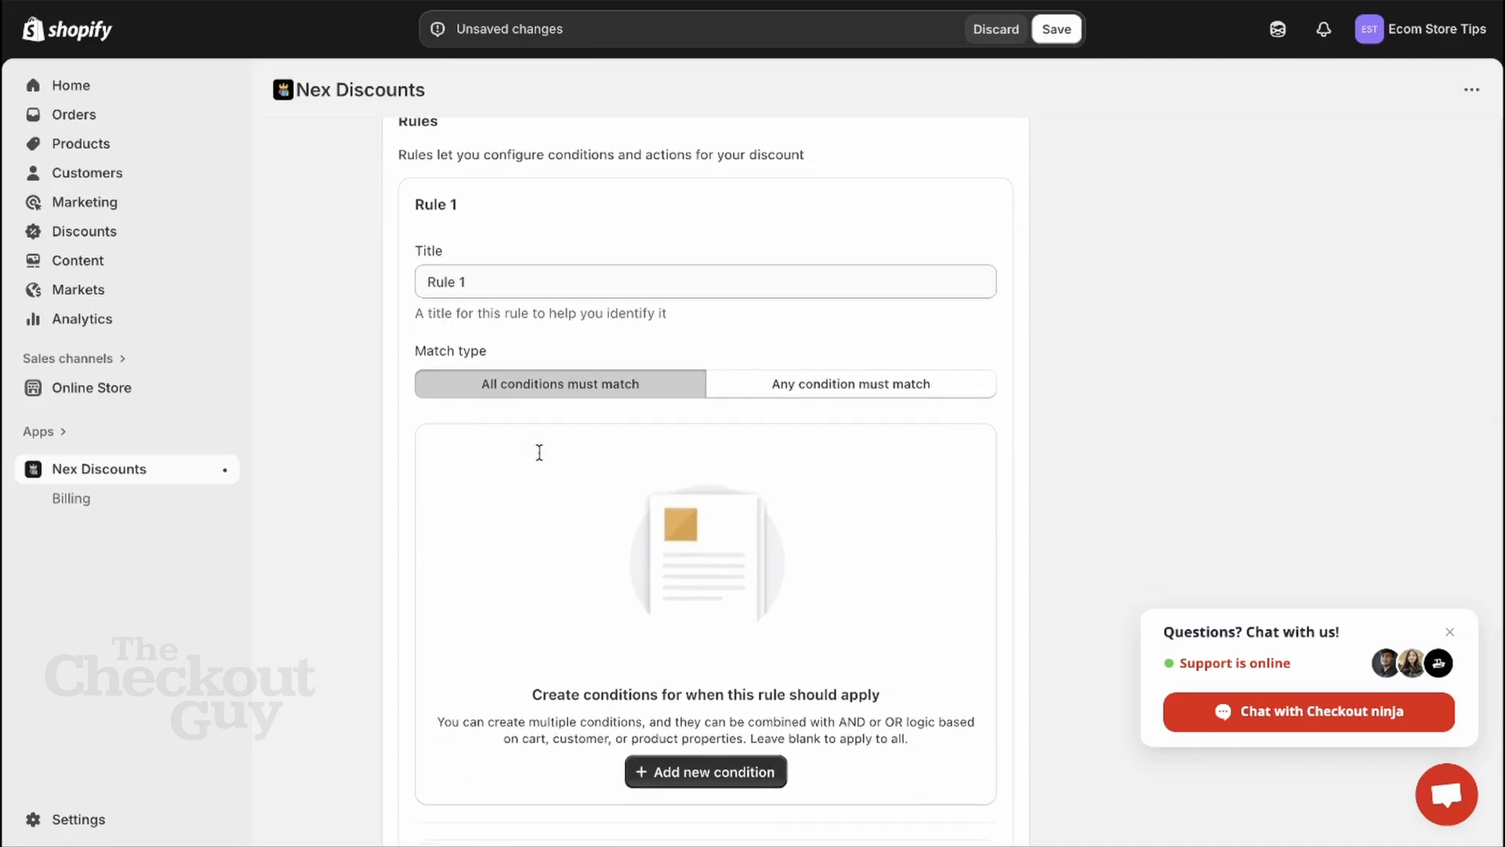
pyautogui.scroll(-1, 540, 452)
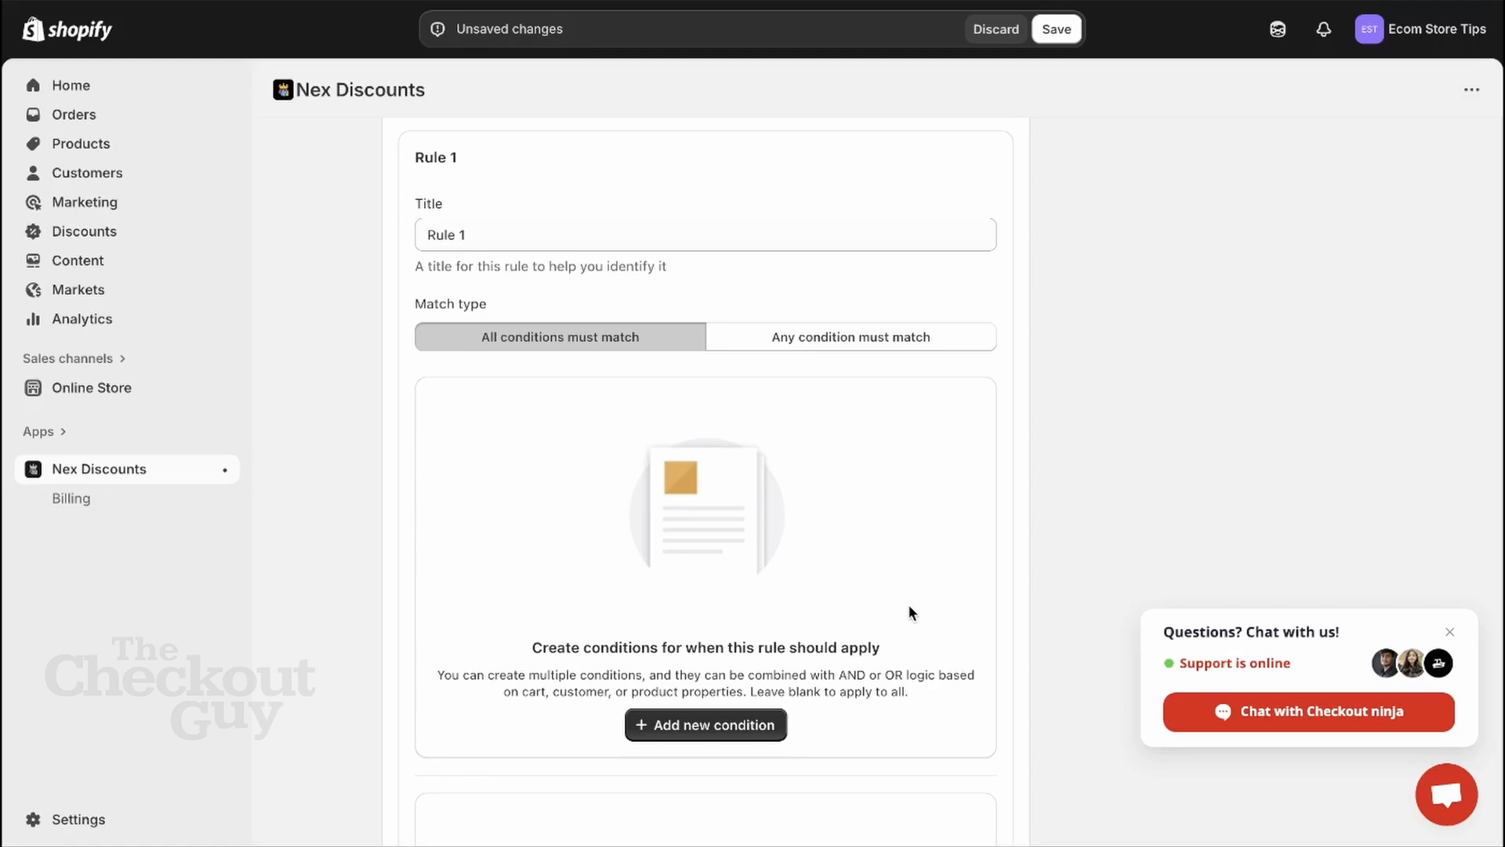
pyautogui.click(874, 347)
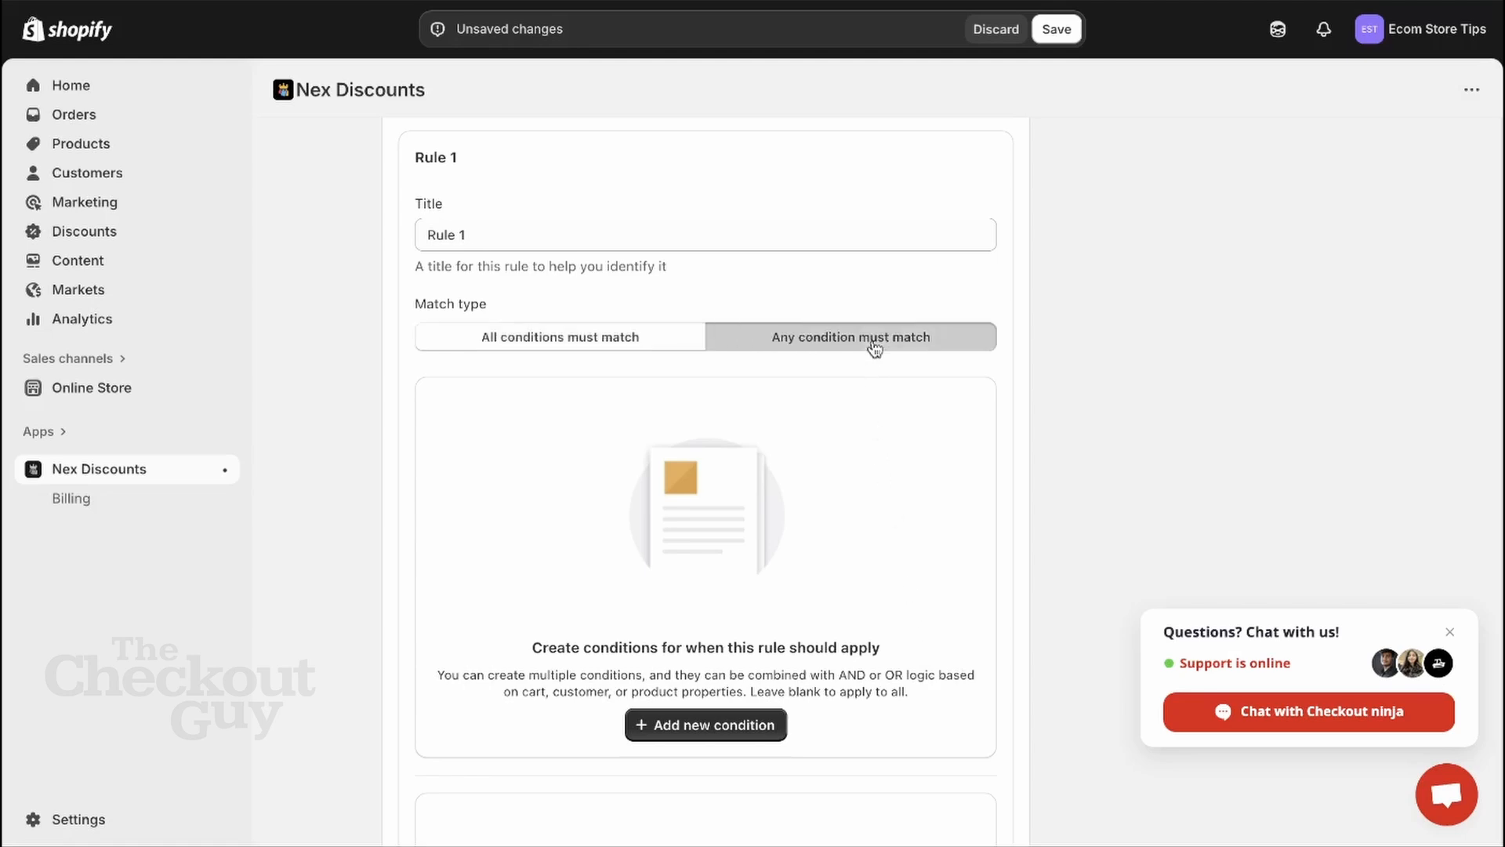
pyautogui.click(611, 350)
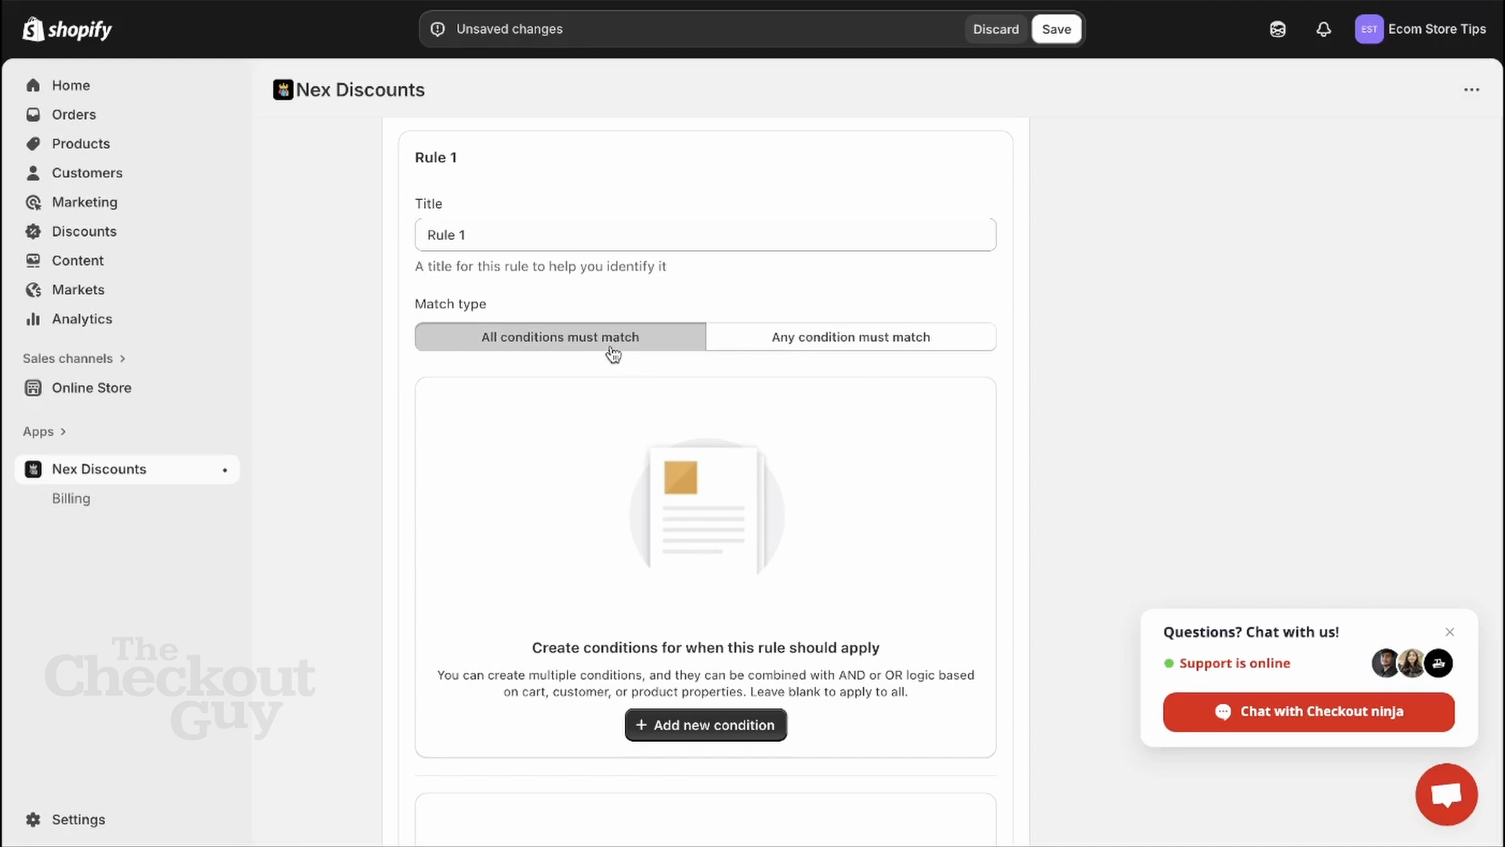
pyautogui.click(794, 355)
pyautogui.click(669, 356)
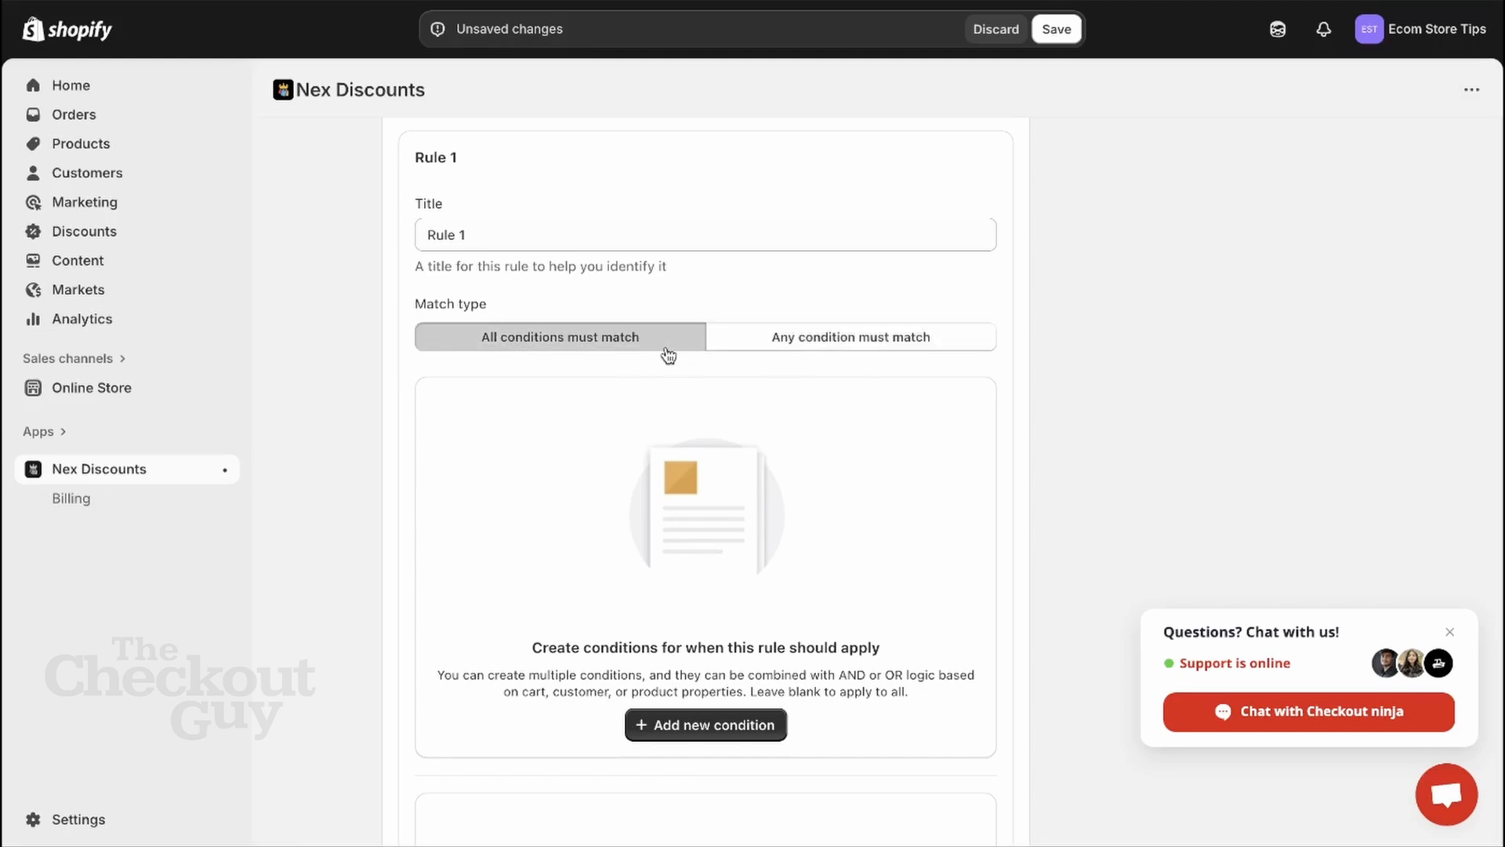
pyautogui.click(763, 355)
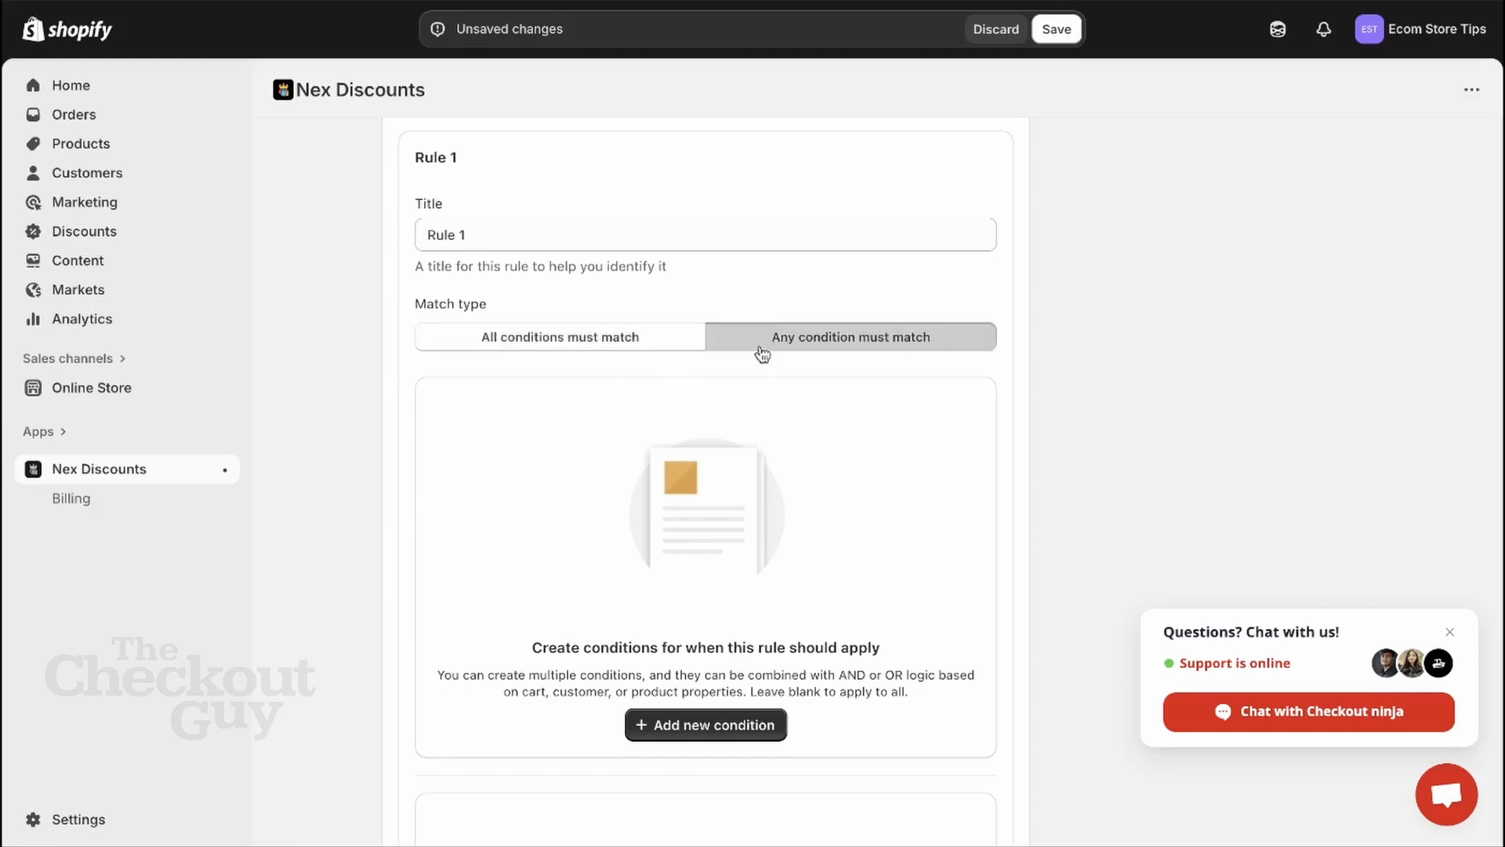
pyautogui.click(661, 348)
# Step: Add a condition to Rule 1 based on Total Amount (includes shipping)
pyautogui.scroll(-1, 661, 348)
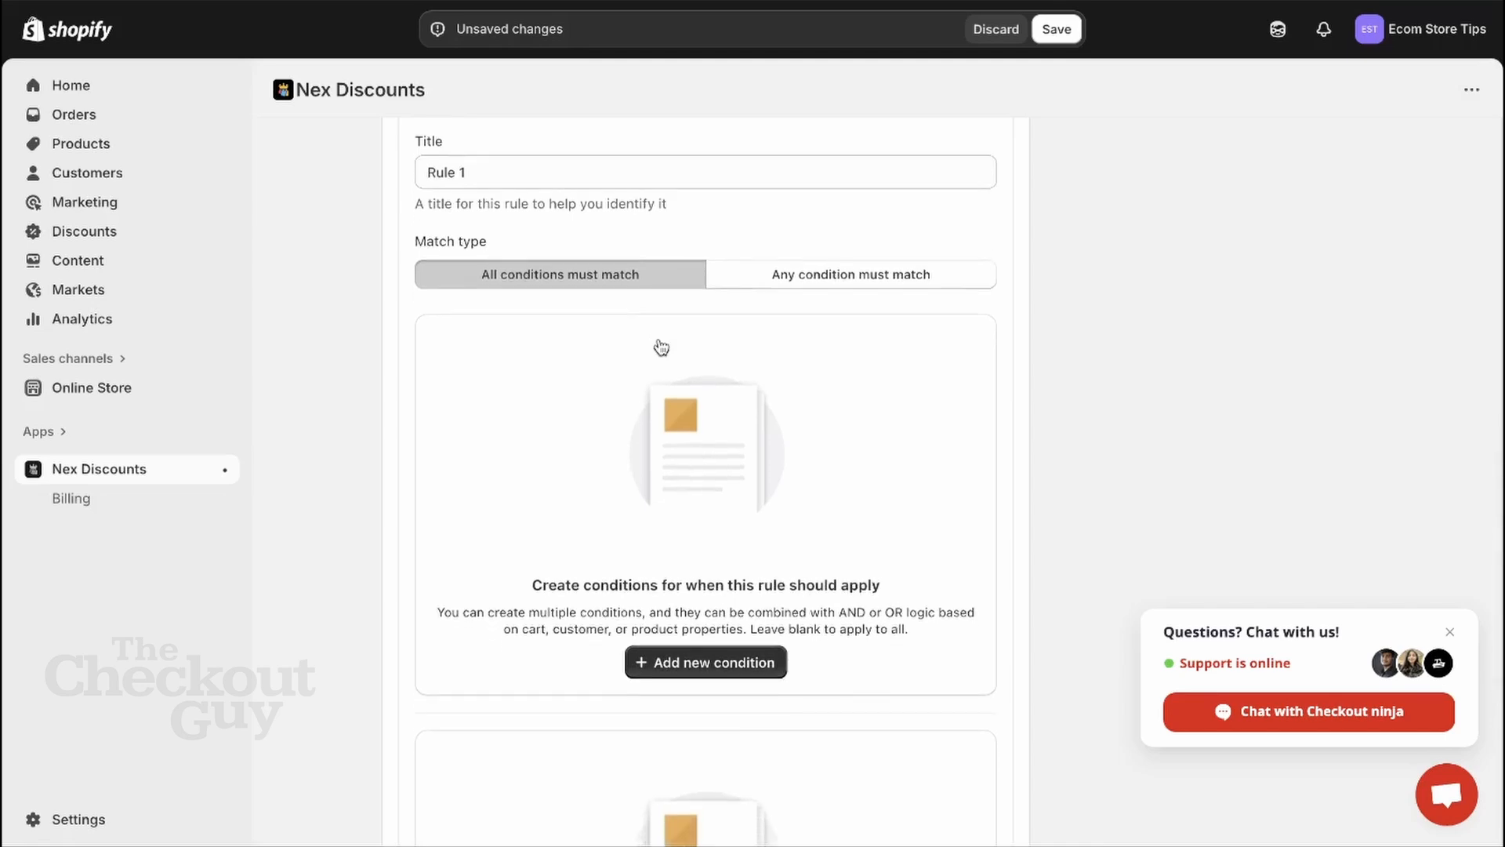
pyautogui.click(700, 663)
pyautogui.scroll(-1, 706, 661)
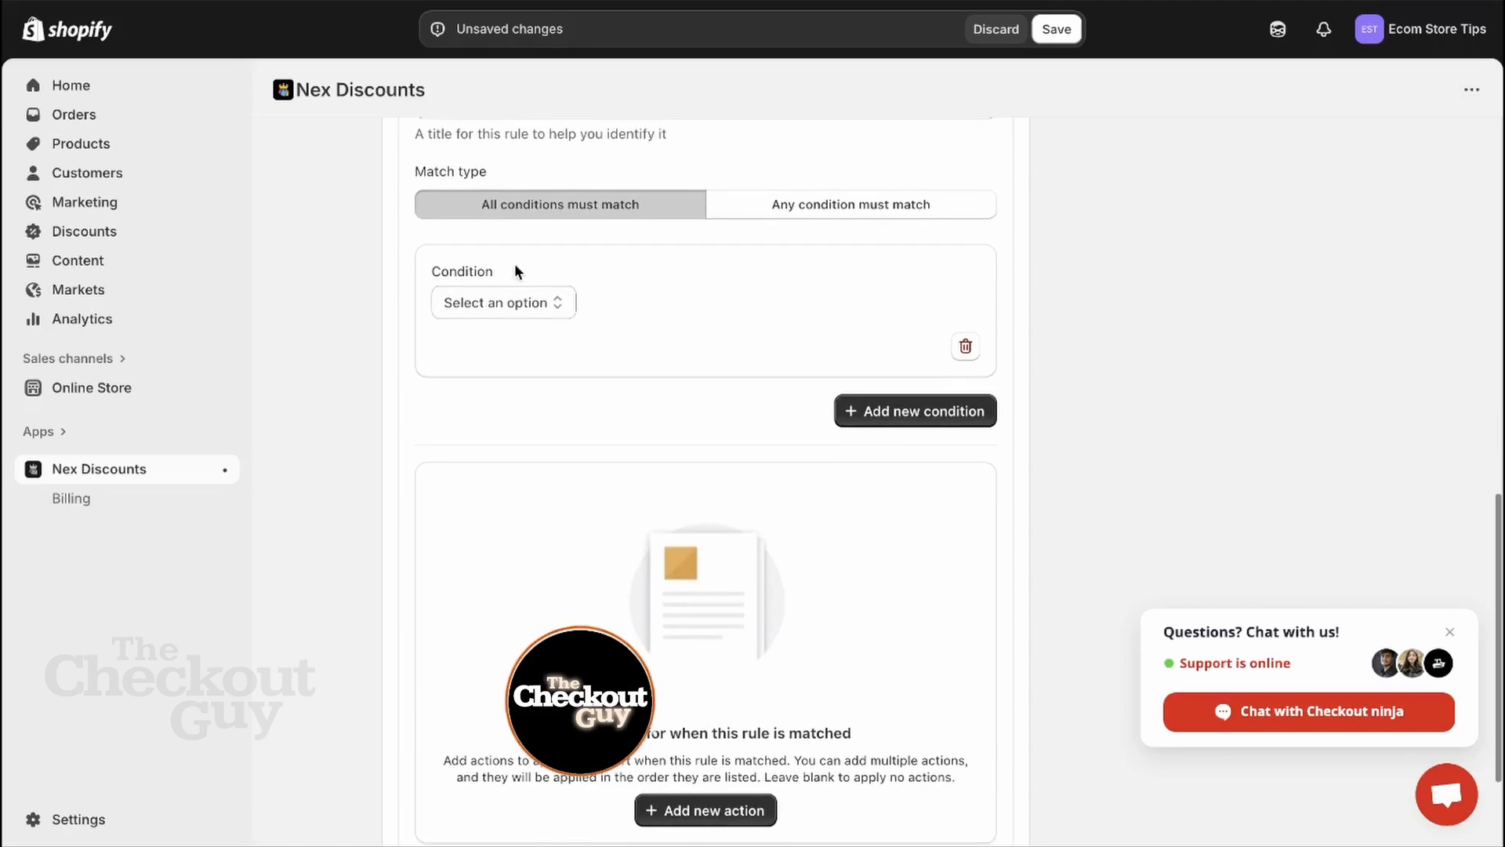
pyautogui.click(521, 314)
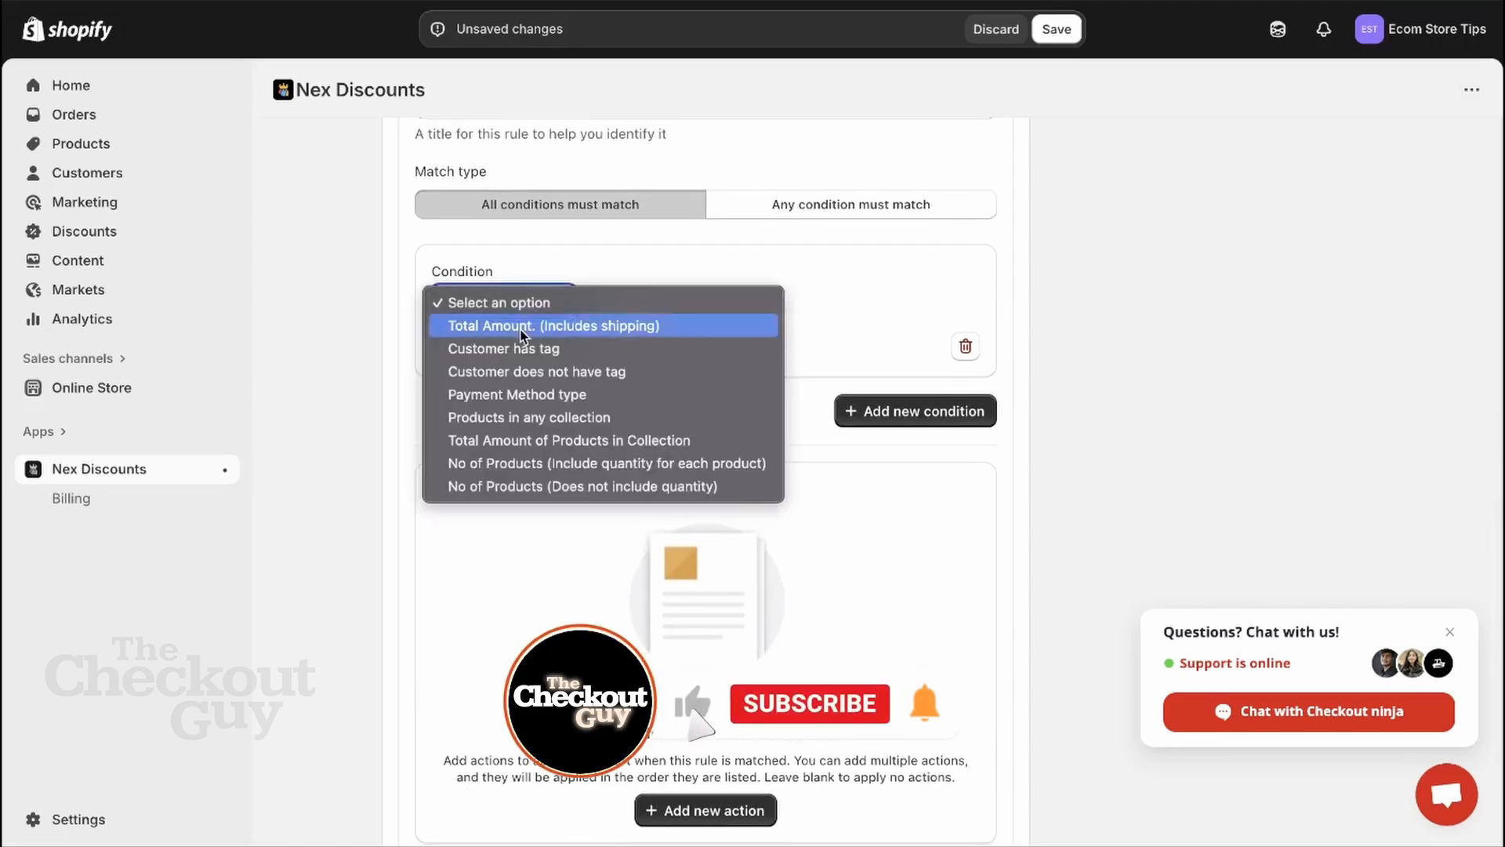
pyautogui.click(521, 328)
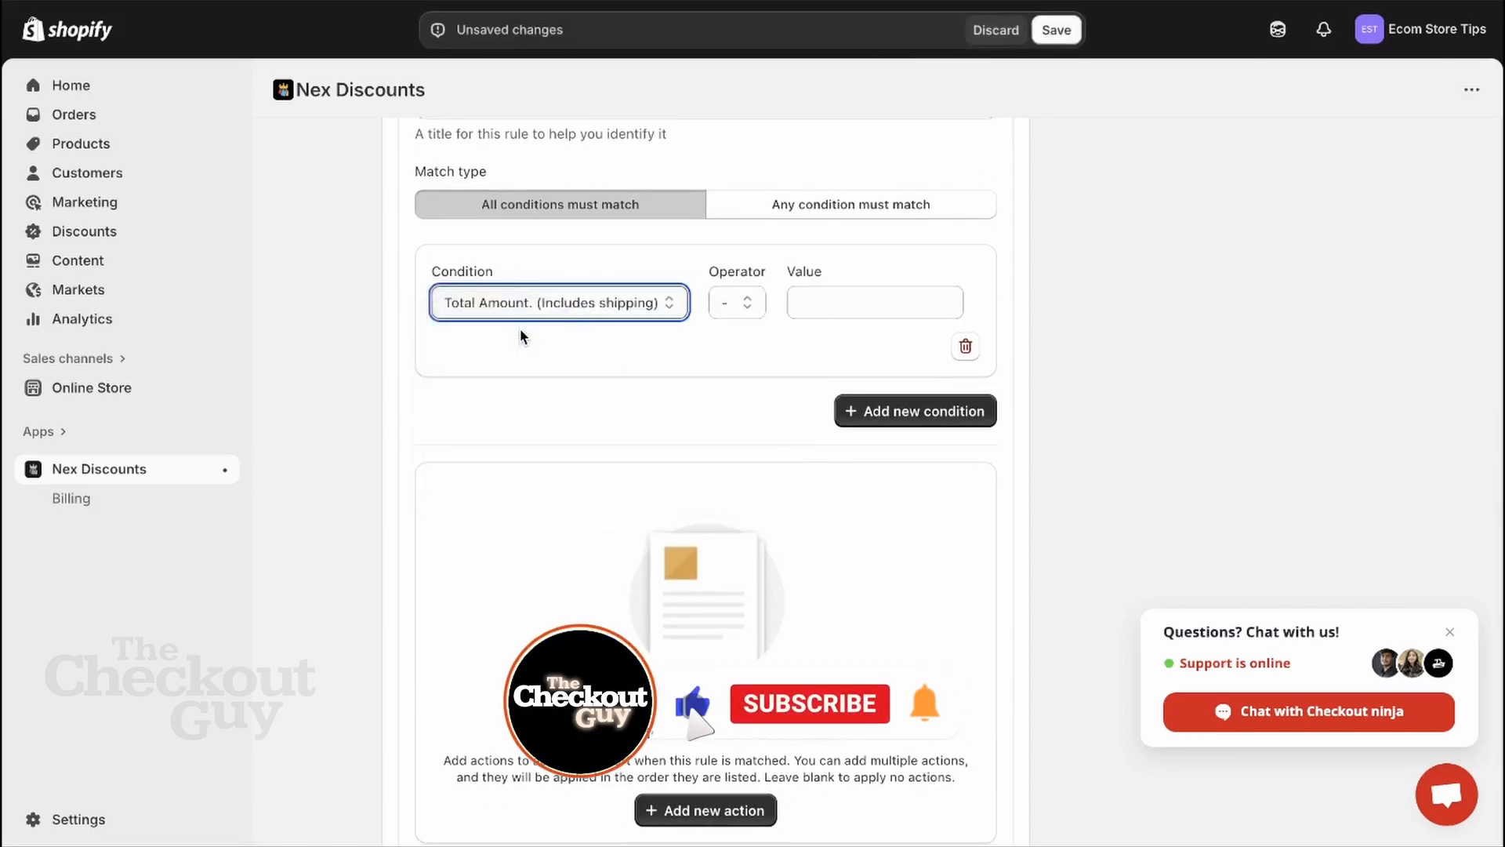
# Step: Set the total amount condition's operator to Greater Than and its value to 2000
pyautogui.click(741, 301)
pyautogui.click(758, 371)
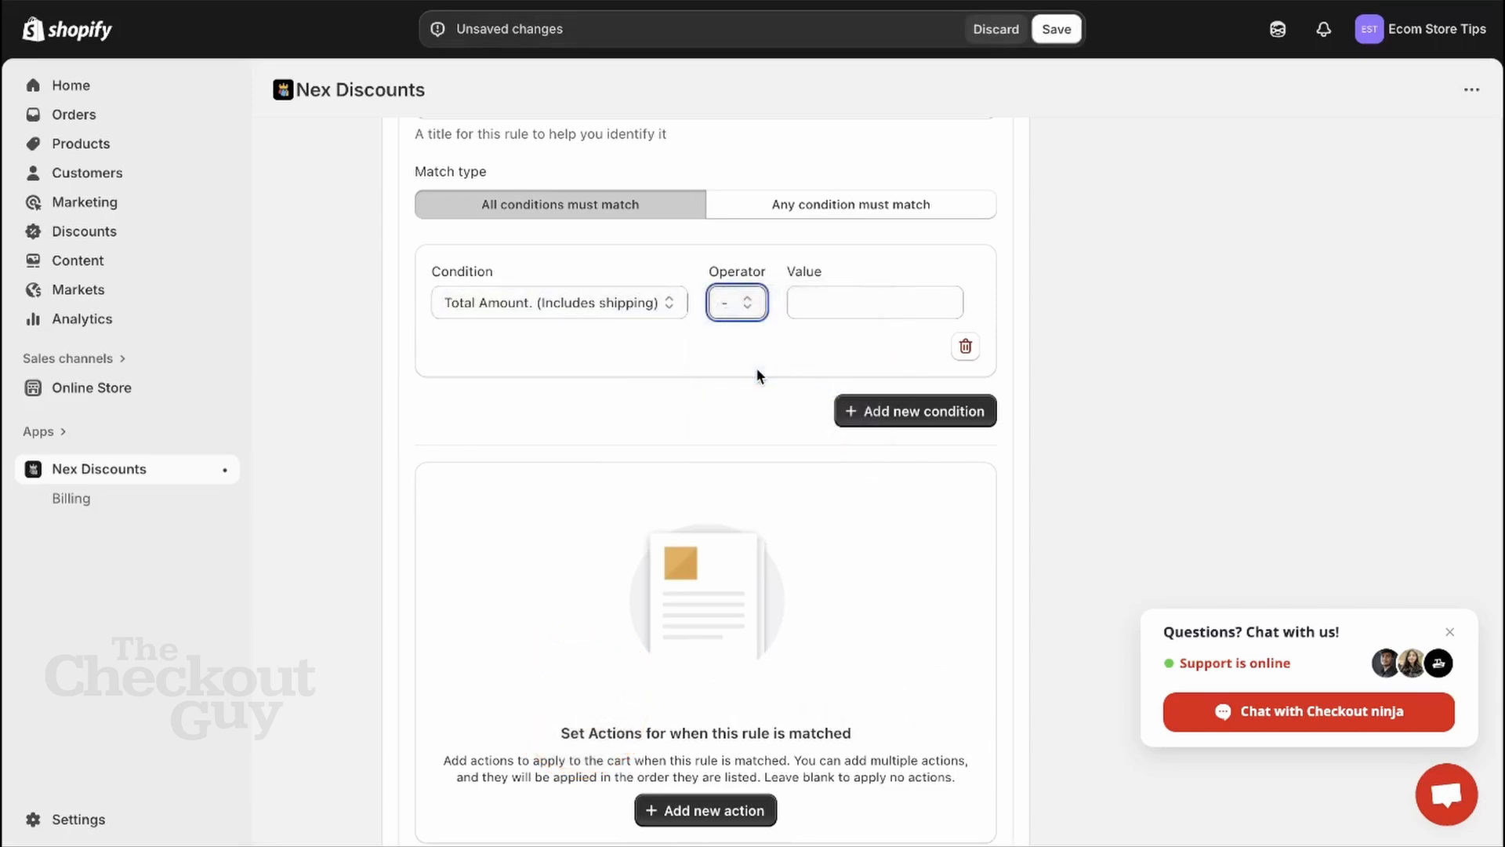
pyautogui.click(510, 378)
pyautogui.write('2')
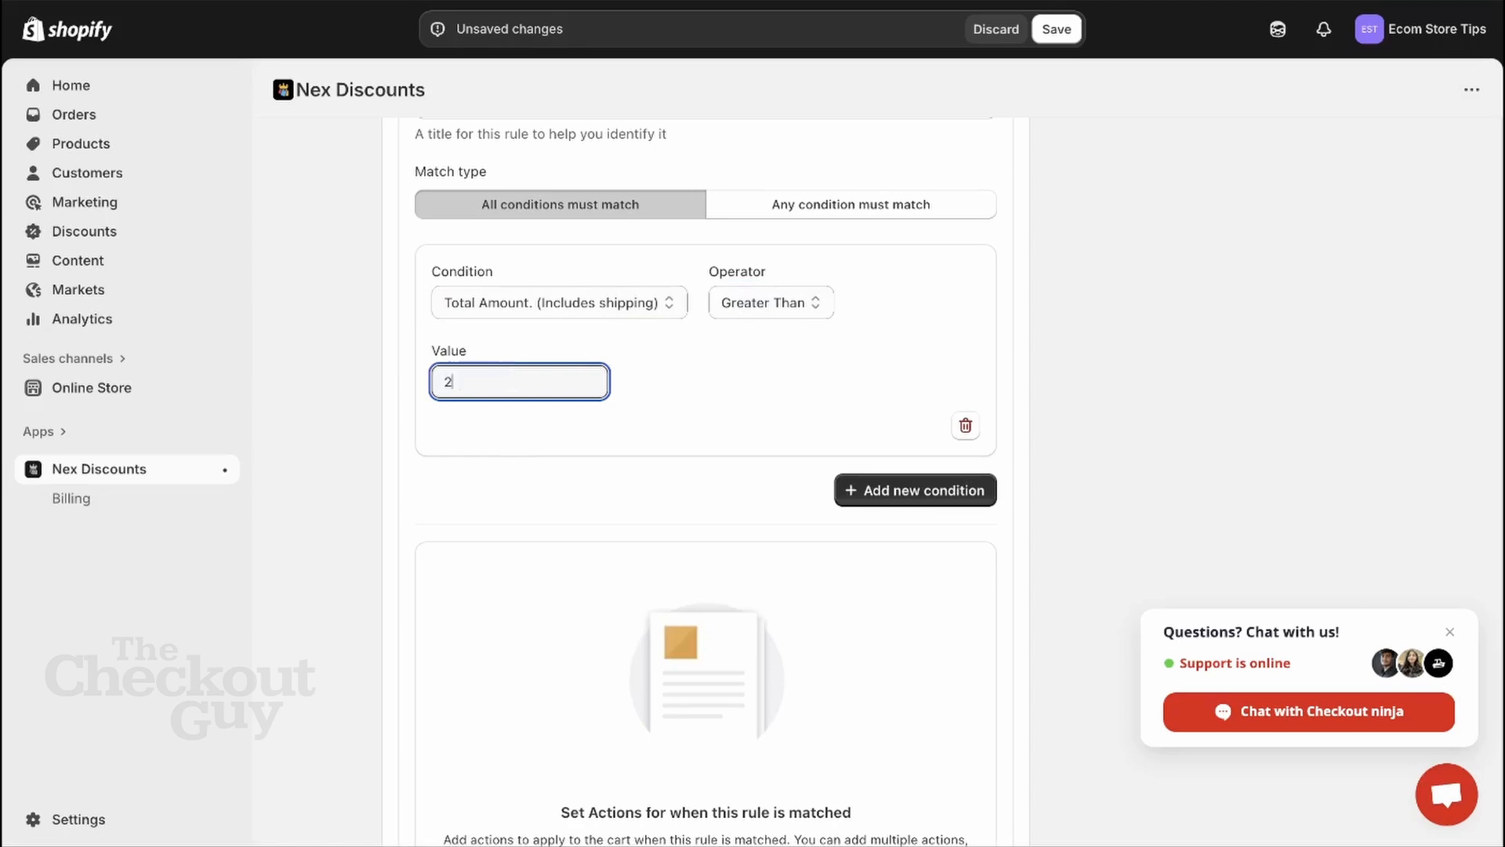
pyautogui.write('000')
pyautogui.click(682, 398)
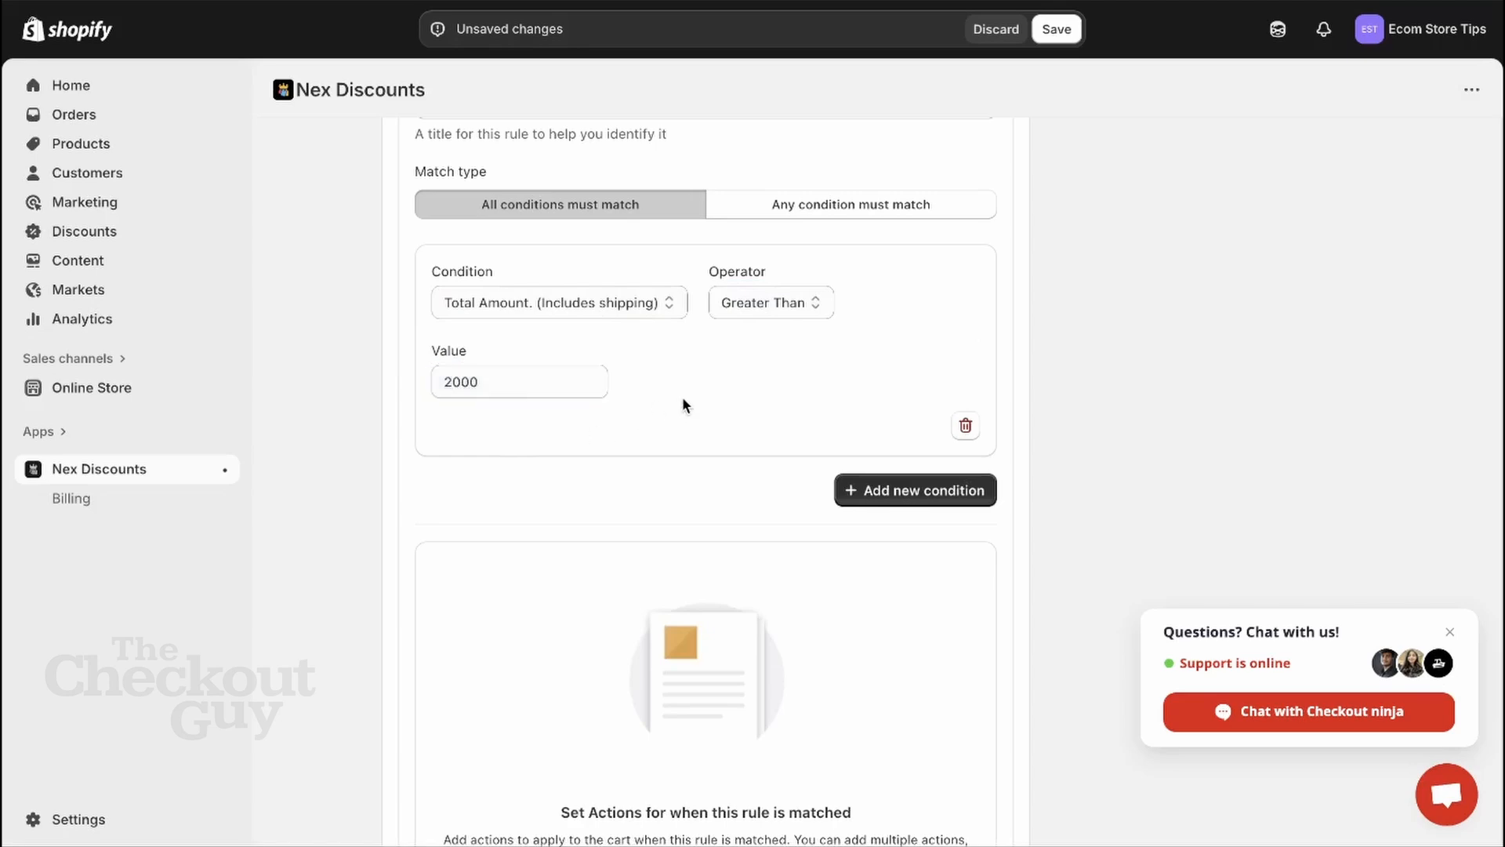
# Step: Add an Apply discount action to Rule 1 with the product discount target For all products
pyautogui.scroll(-1, 683, 402)
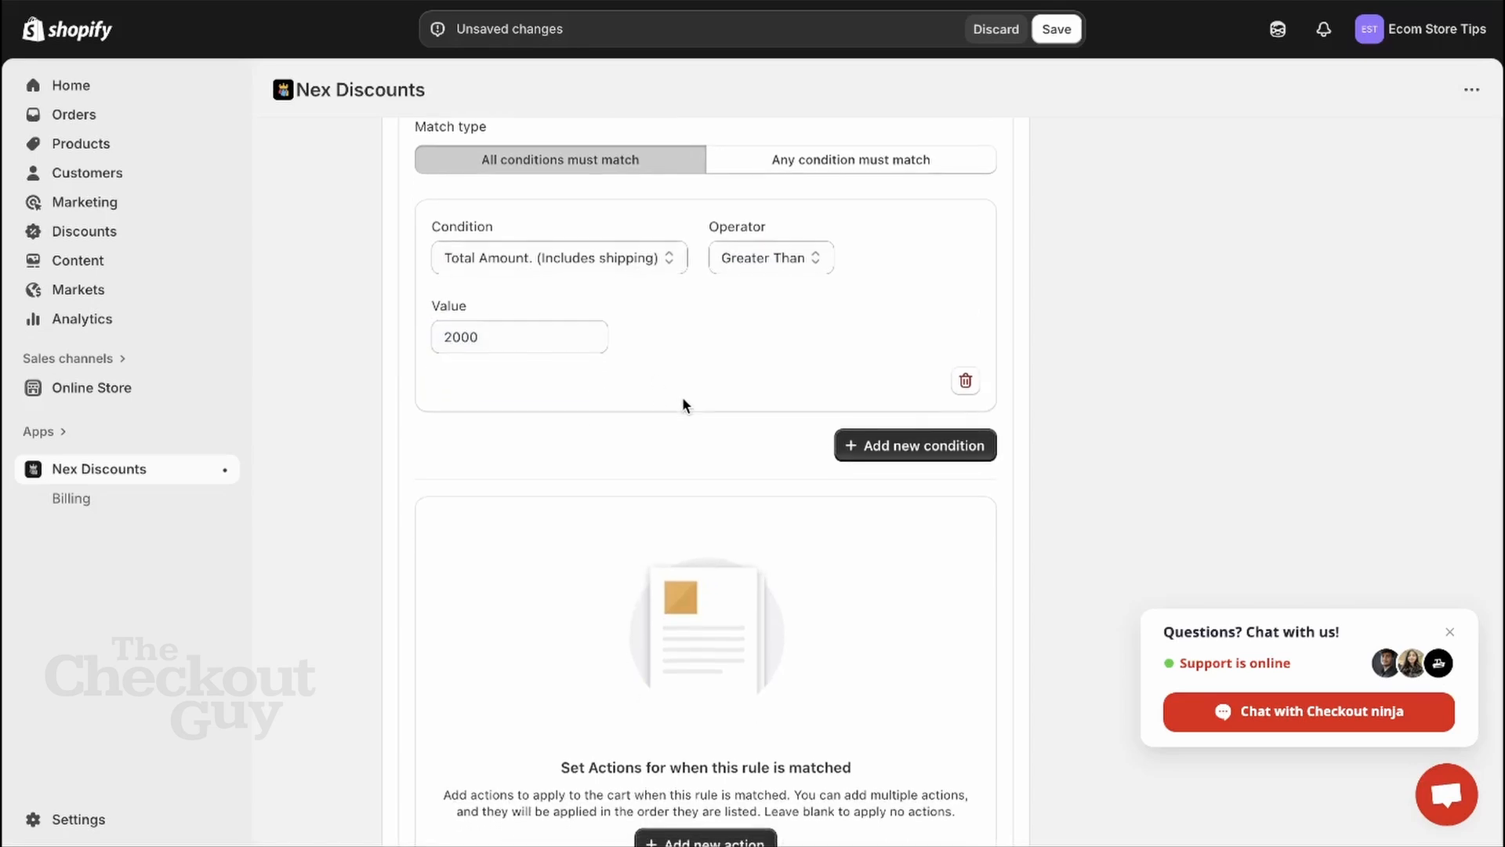
pyautogui.scroll(-4, 682, 397)
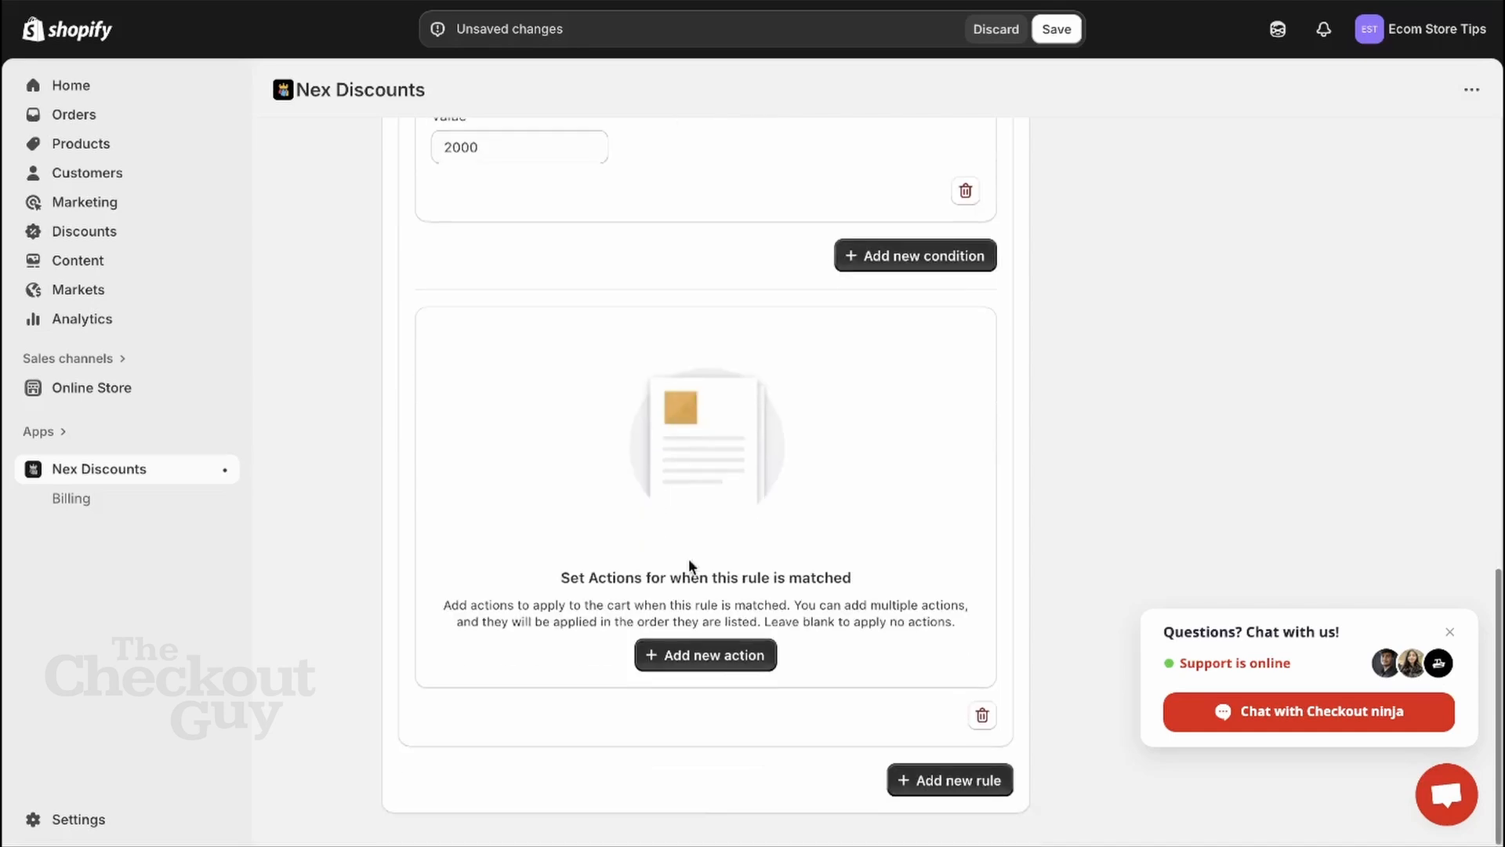
pyautogui.click(722, 659)
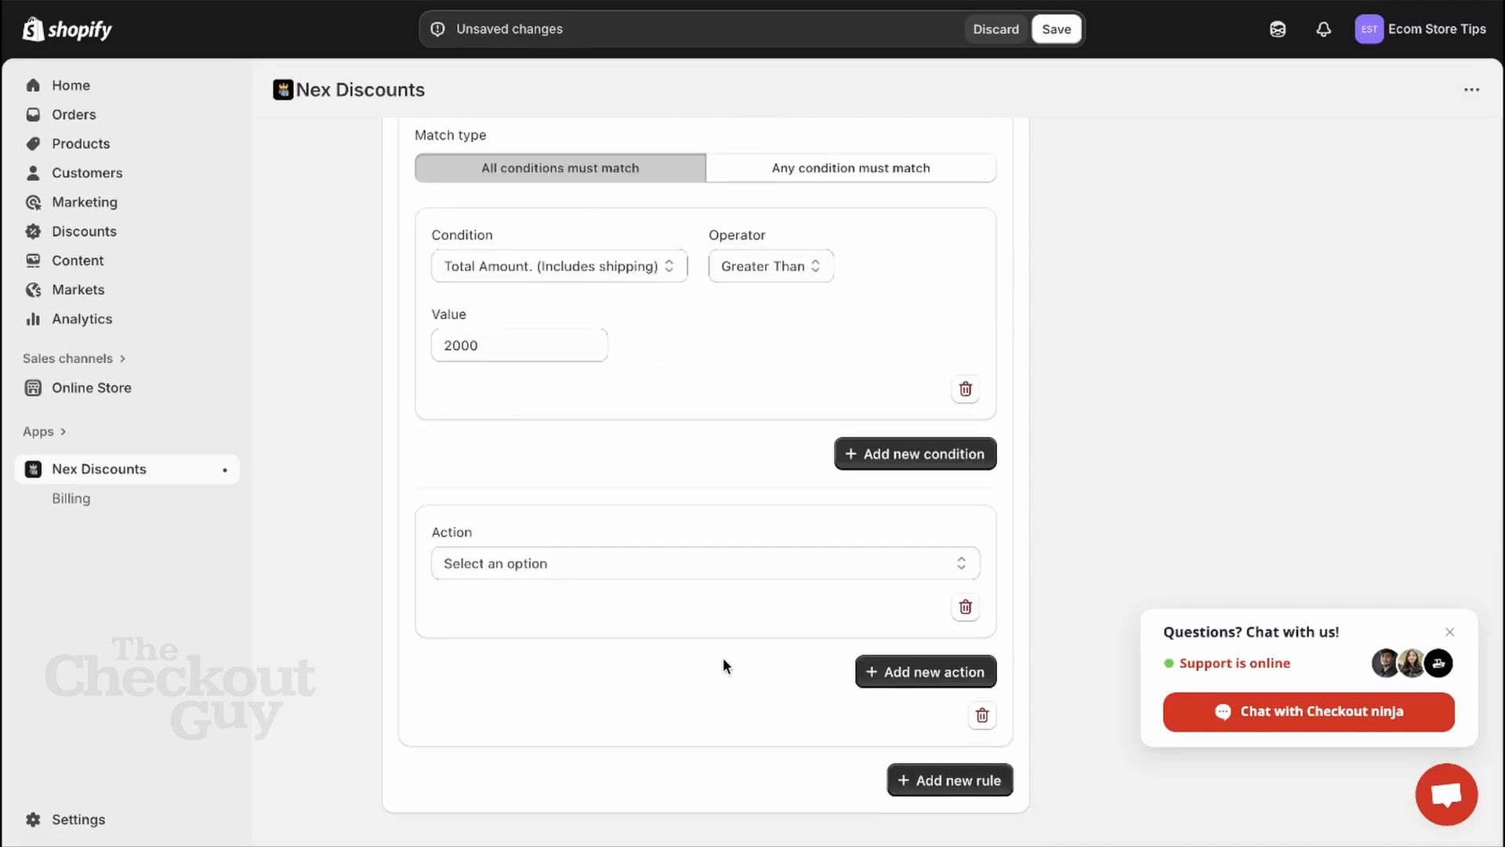
pyautogui.click(704, 566)
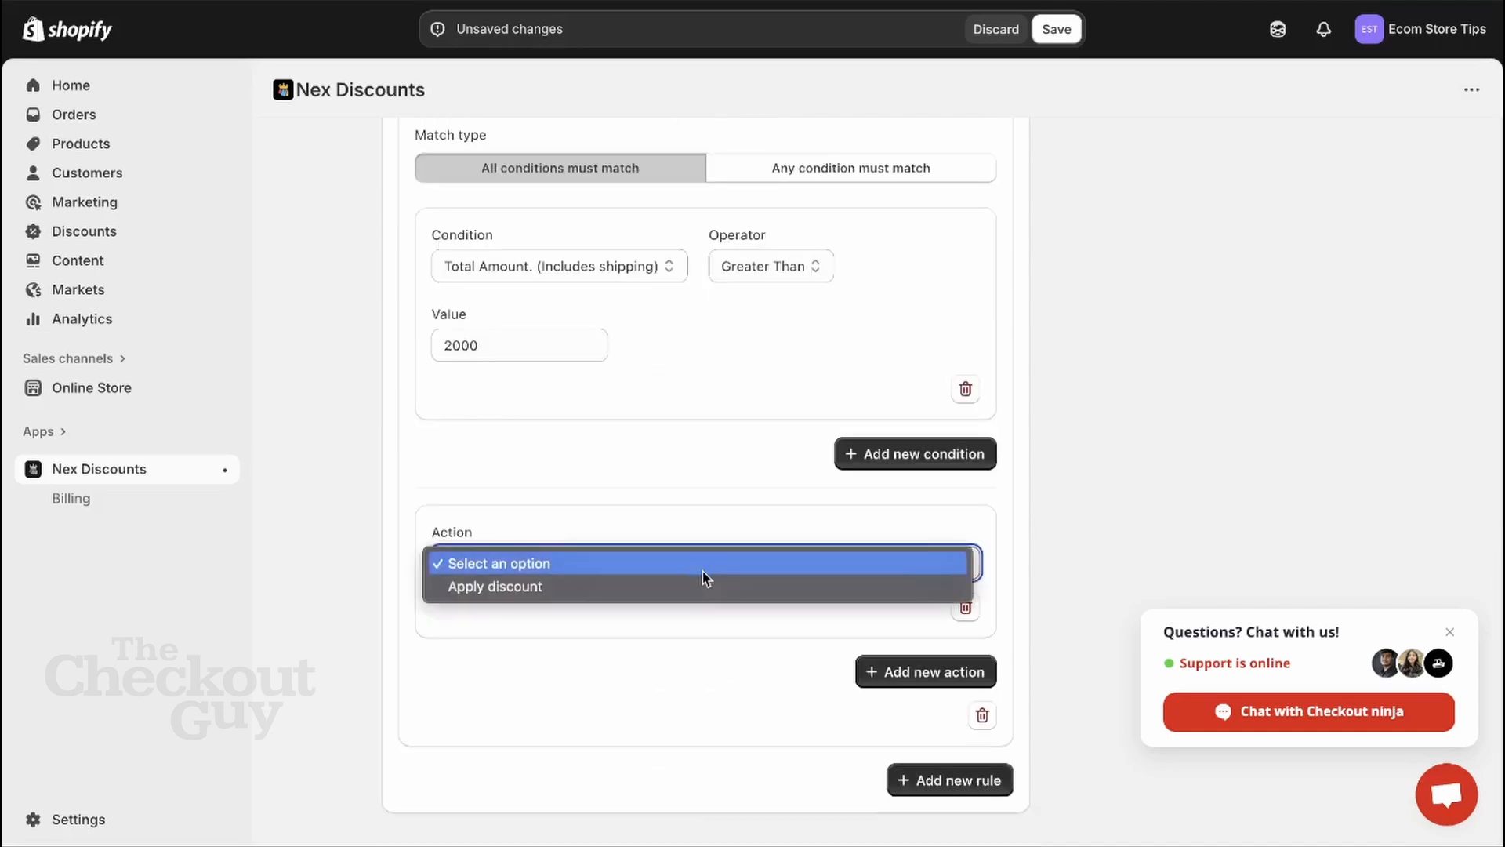
pyautogui.click(689, 587)
pyautogui.click(656, 639)
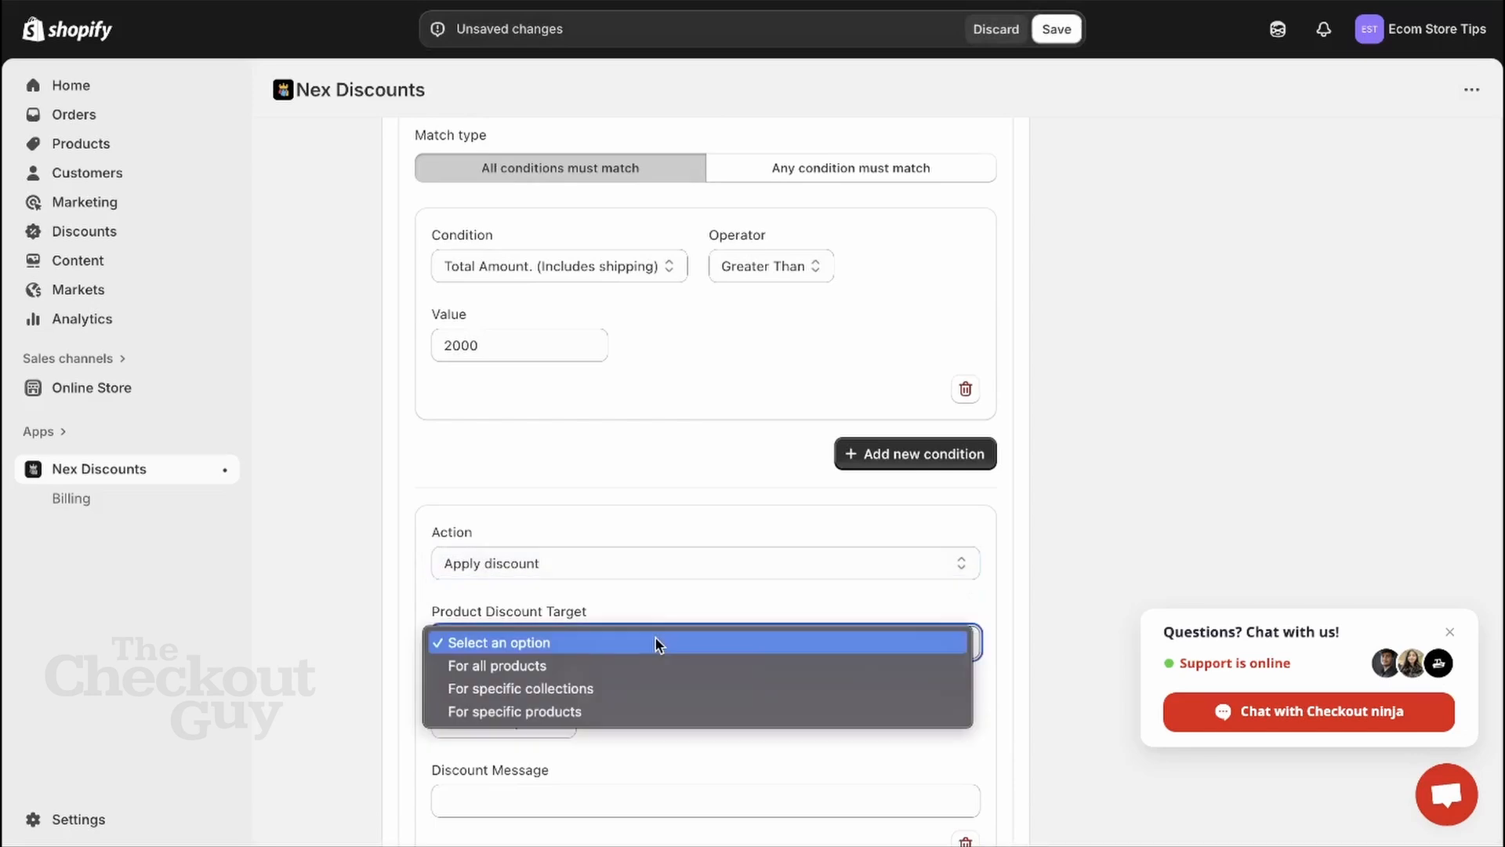
pyautogui.click(638, 666)
pyautogui.click(647, 648)
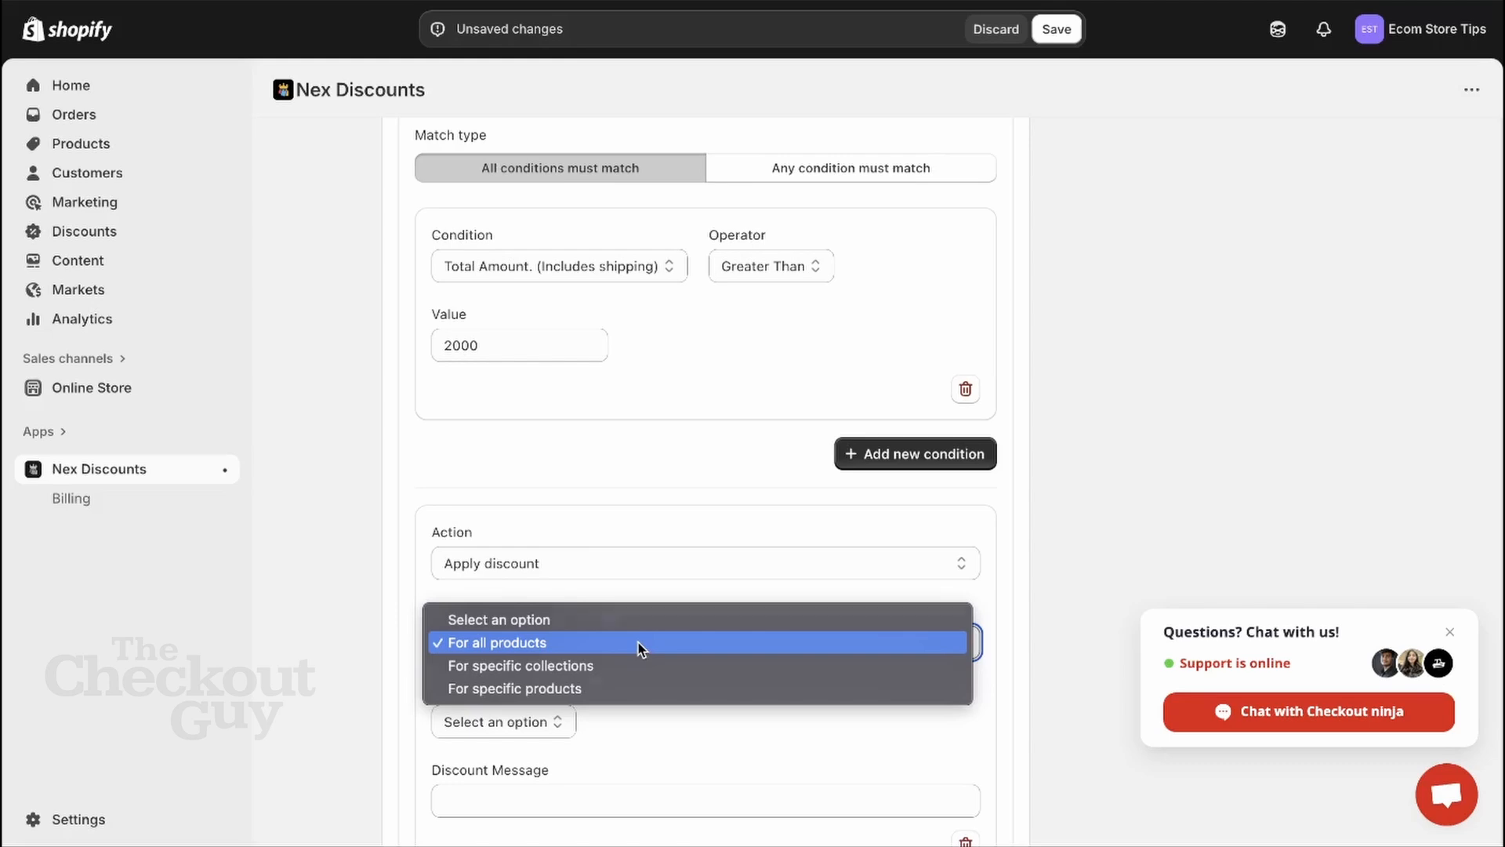
pyautogui.click(638, 642)
# Step: Set the action's discount value to a percentage of 10 with a maximum discount amount of 100
pyautogui.scroll(-3, 637, 641)
pyautogui.click(537, 486)
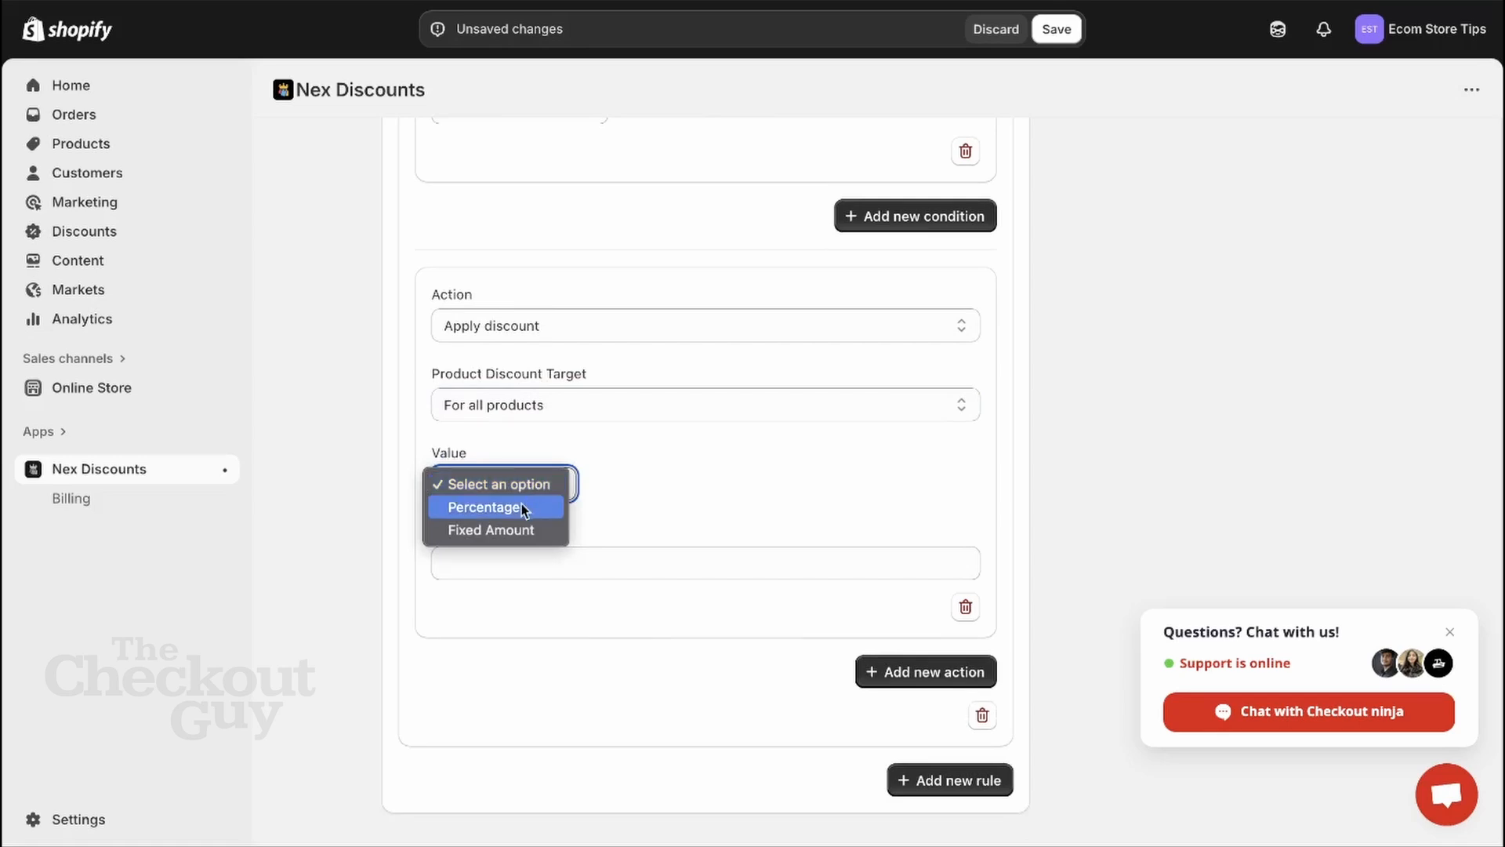
pyautogui.click(519, 506)
pyautogui.click(635, 485)
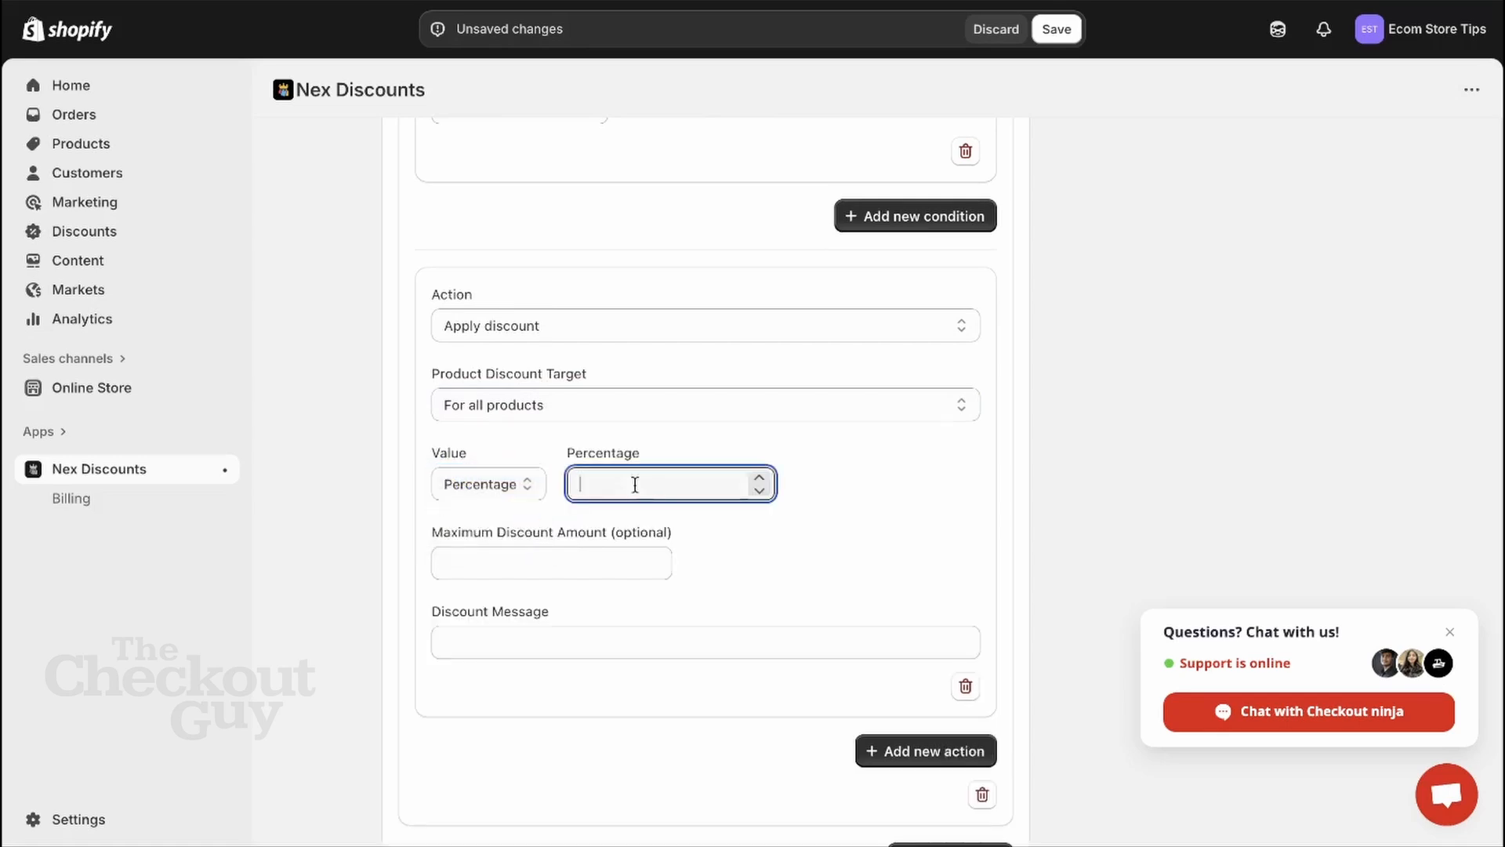
pyautogui.write('10')
pyautogui.click(595, 560)
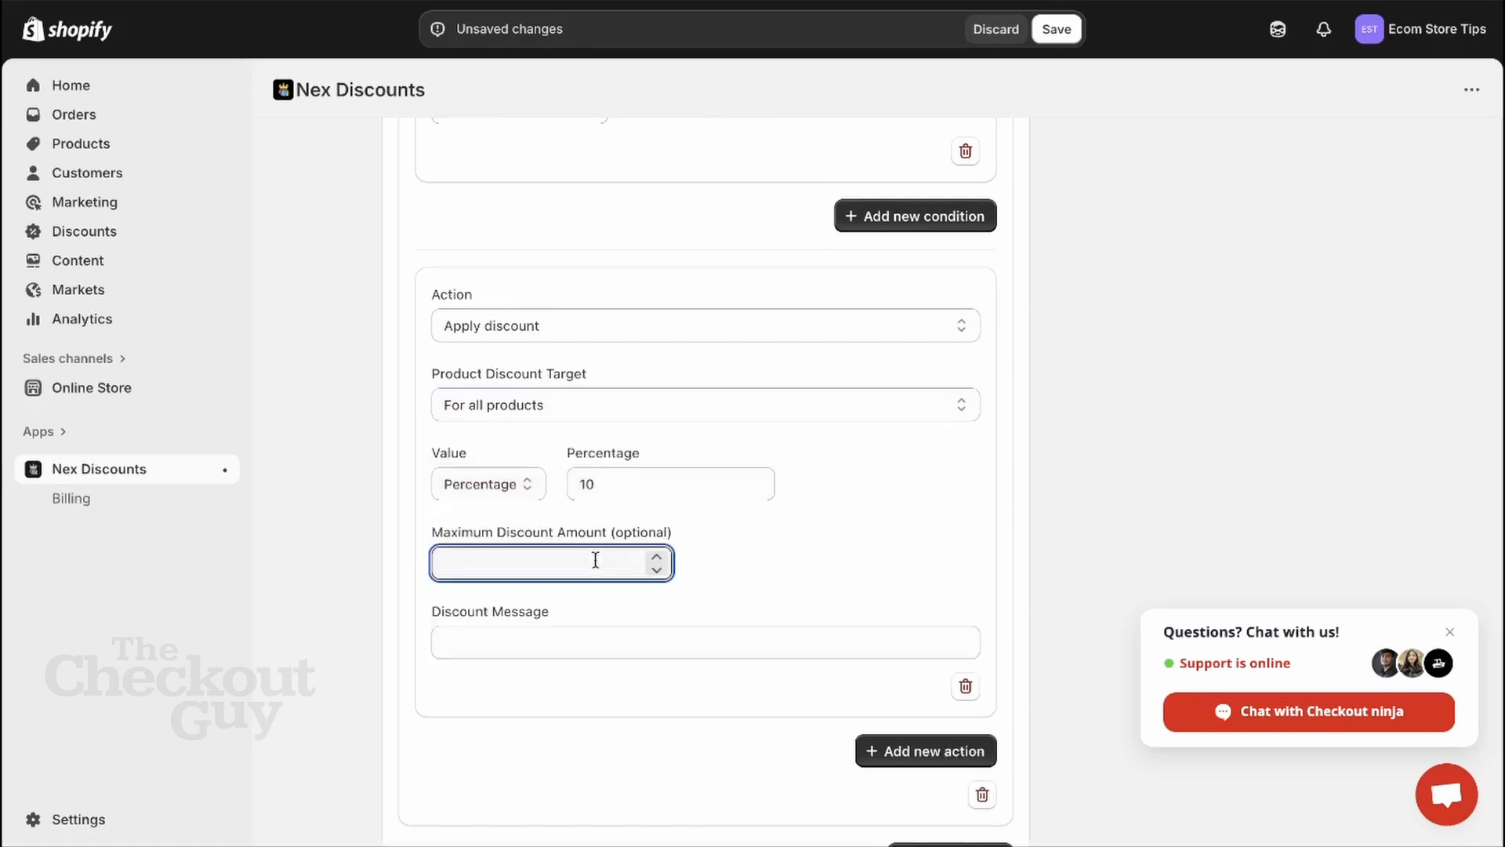
pyautogui.write('100')
# Step: Try a discount percentage of 58 and return it to 10
pyautogui.hotkey('shift', 'Tab')
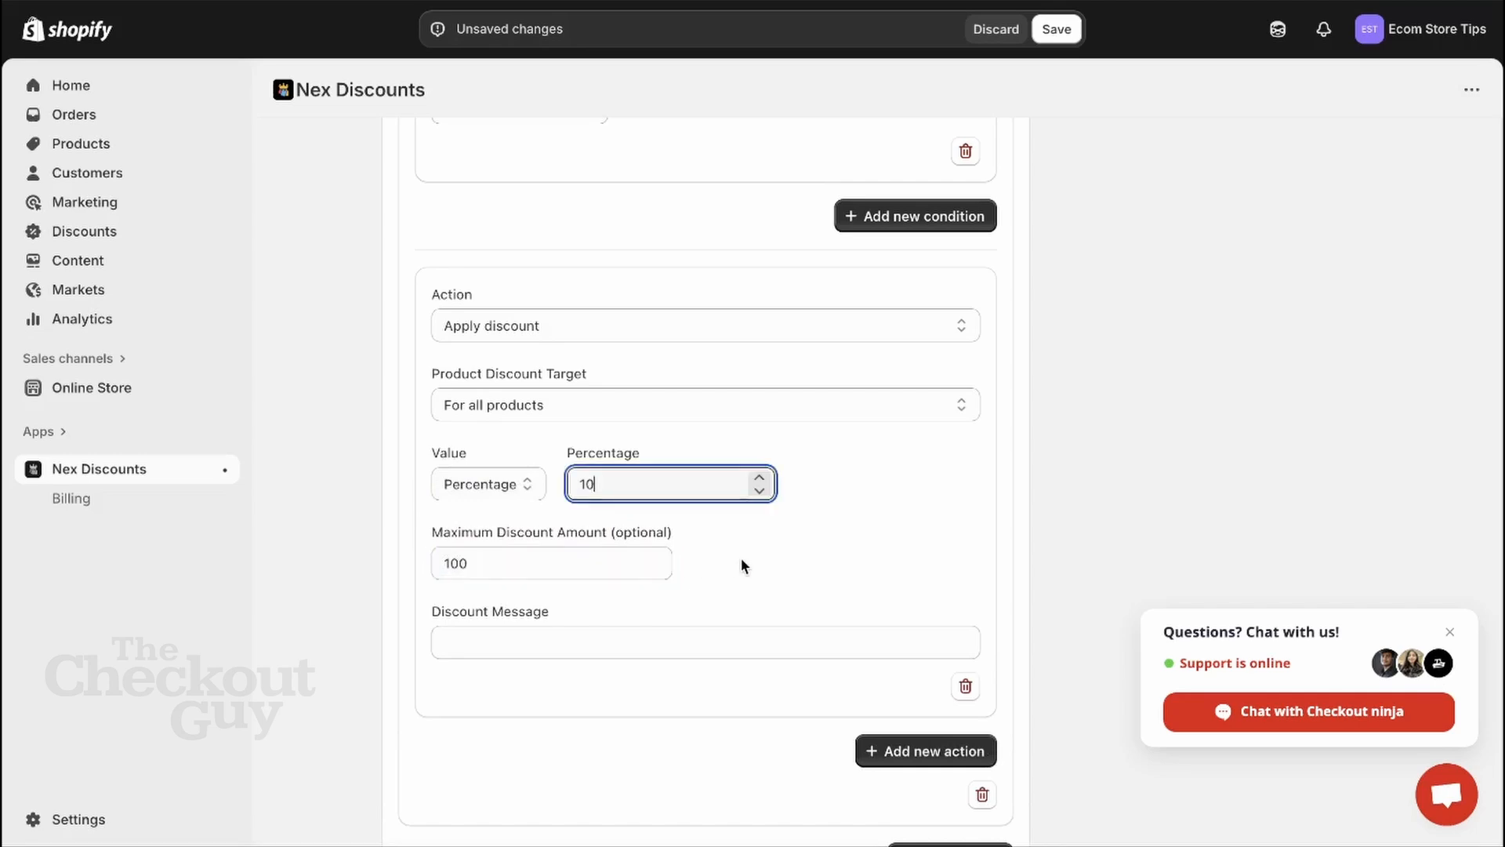
pyautogui.scroll(-1, 802, 649)
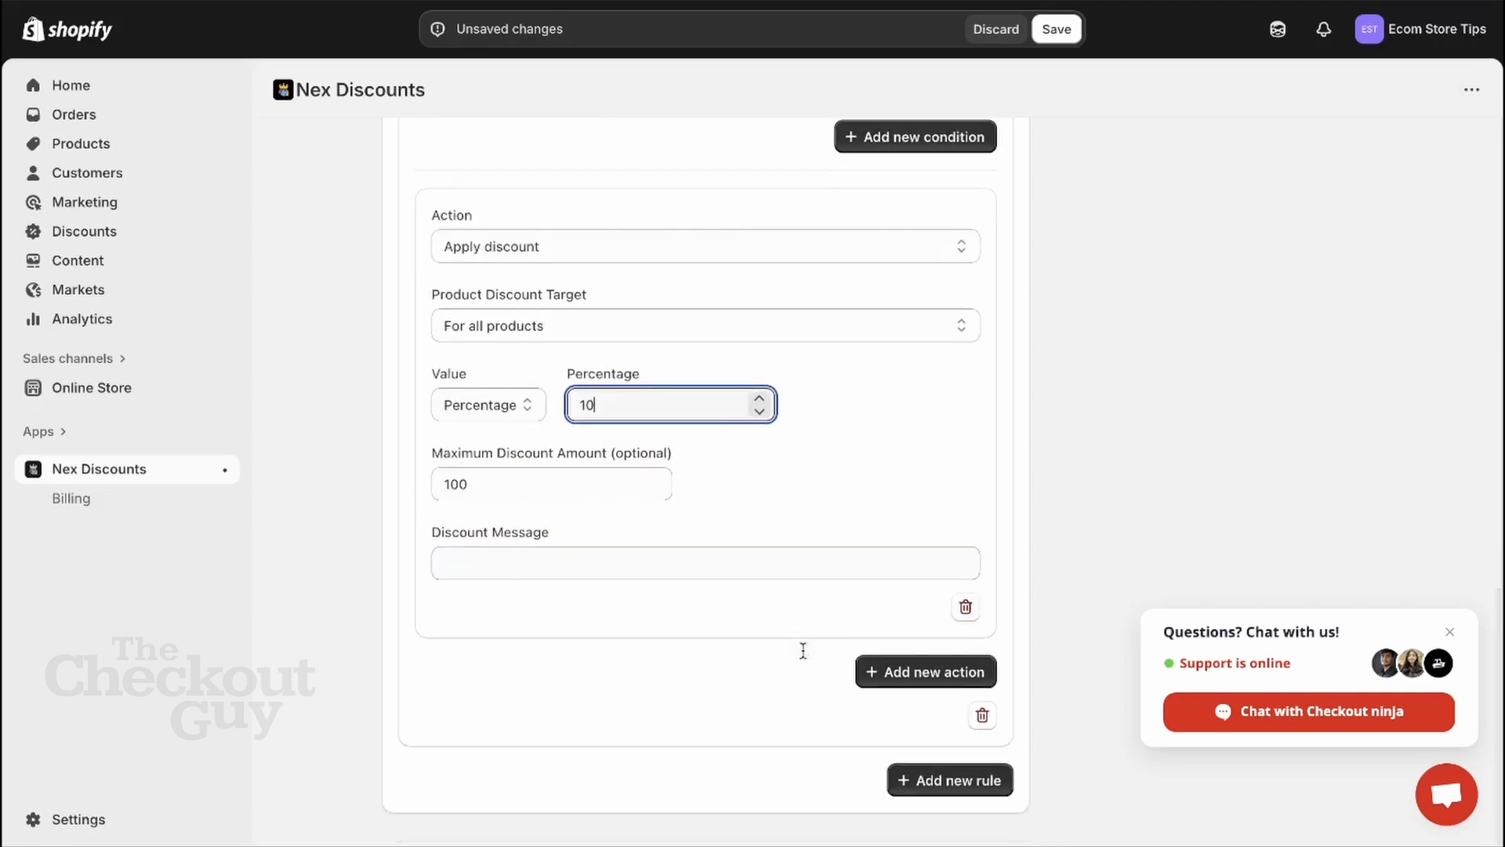
pyautogui.press('BackSpace')
pyautogui.press('BackSpace')
pyautogui.write('58')
pyautogui.moveTo(720, 409); pyautogui.dragTo(435, 371)
pyautogui.write('10')
# Step: Save the discount and copy the 10%OFF code from the store's list of discounts
pyautogui.scroll(7, 843, 495)
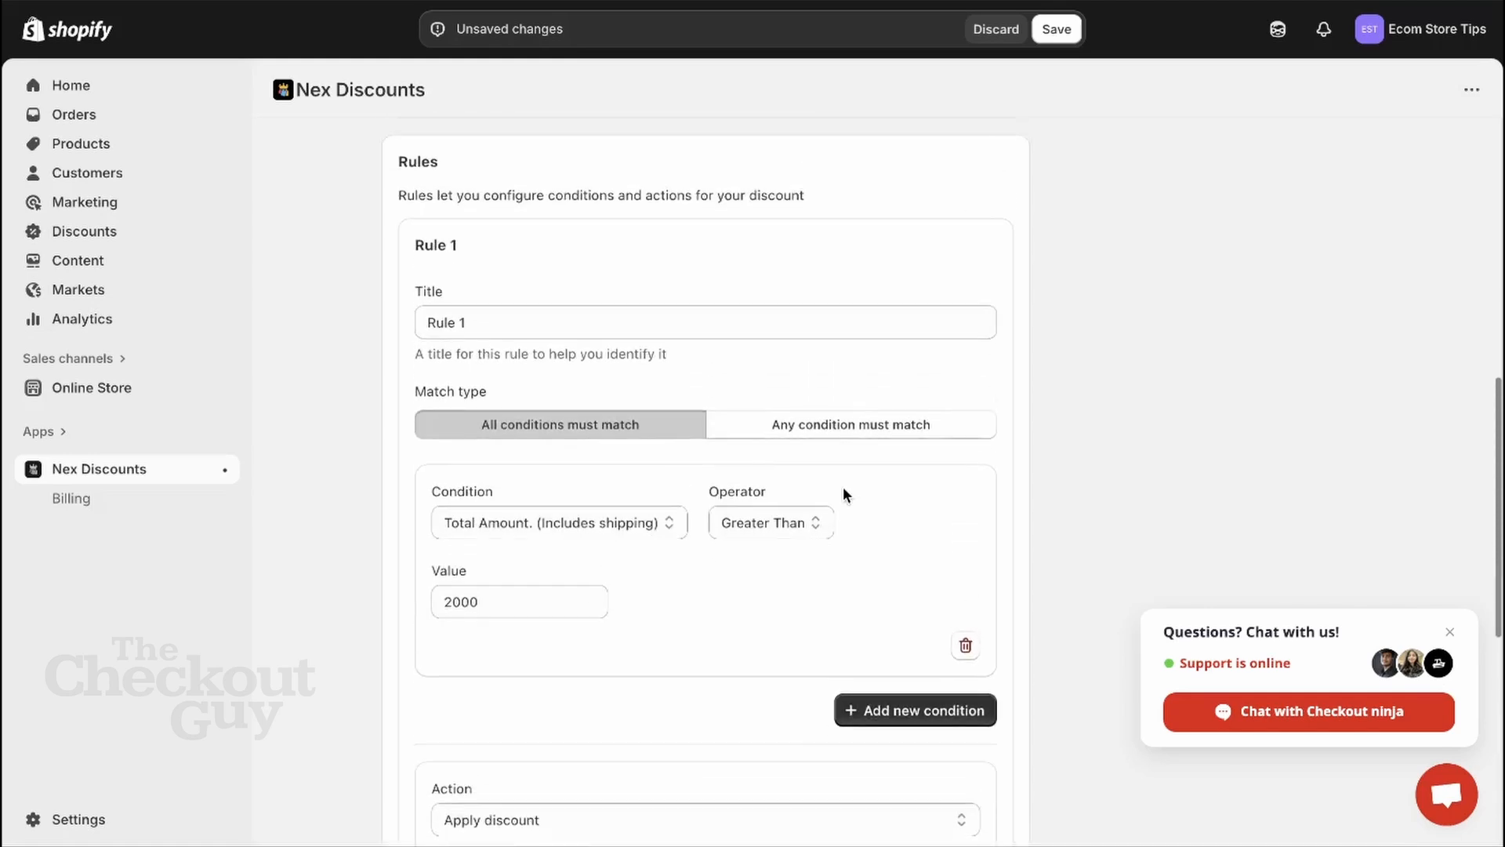
pyautogui.click(1071, 29)
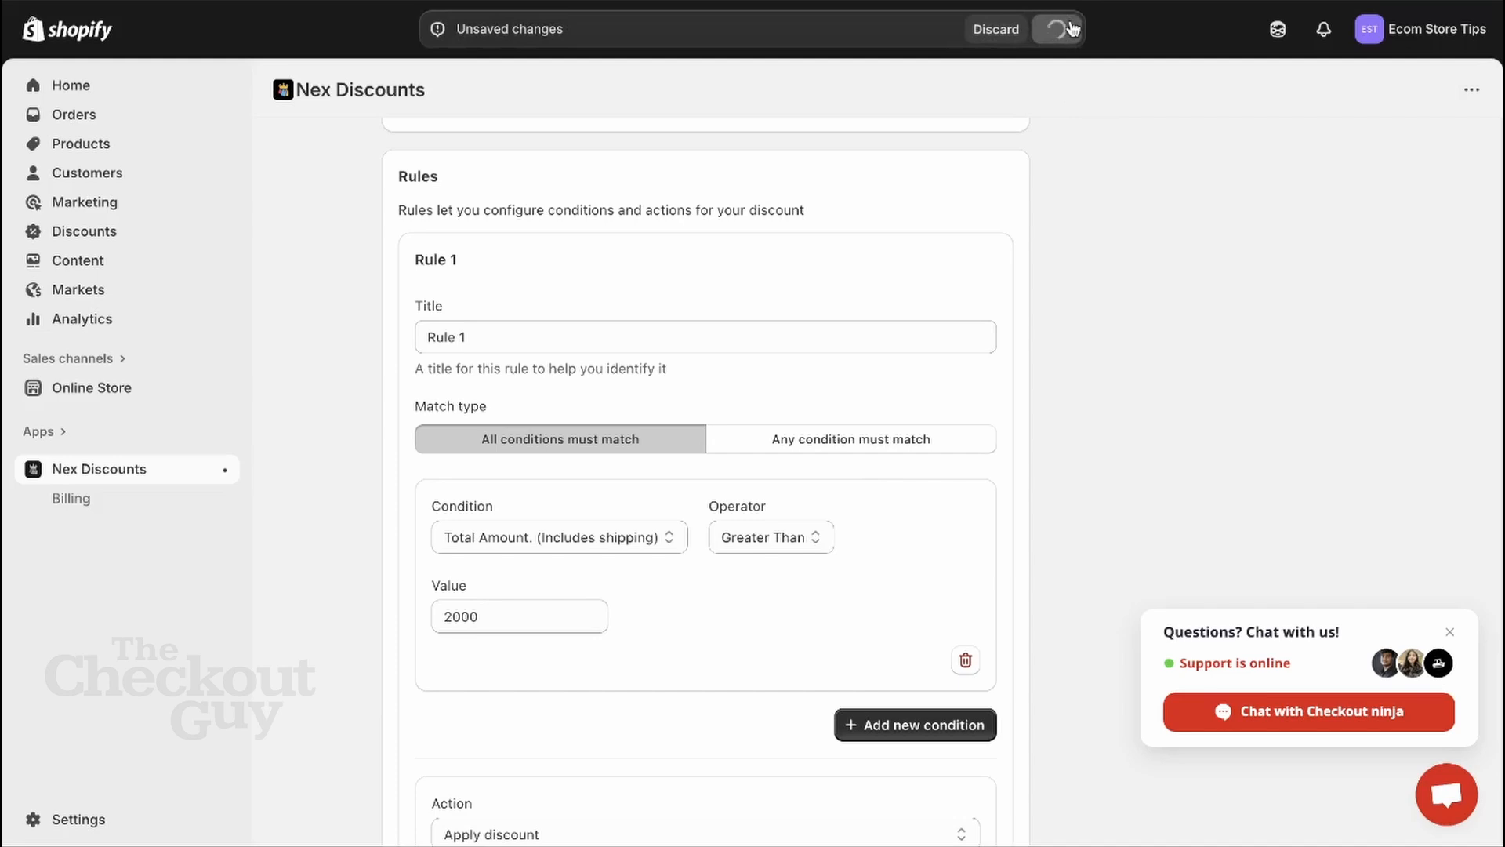
pyautogui.click(196, 245)
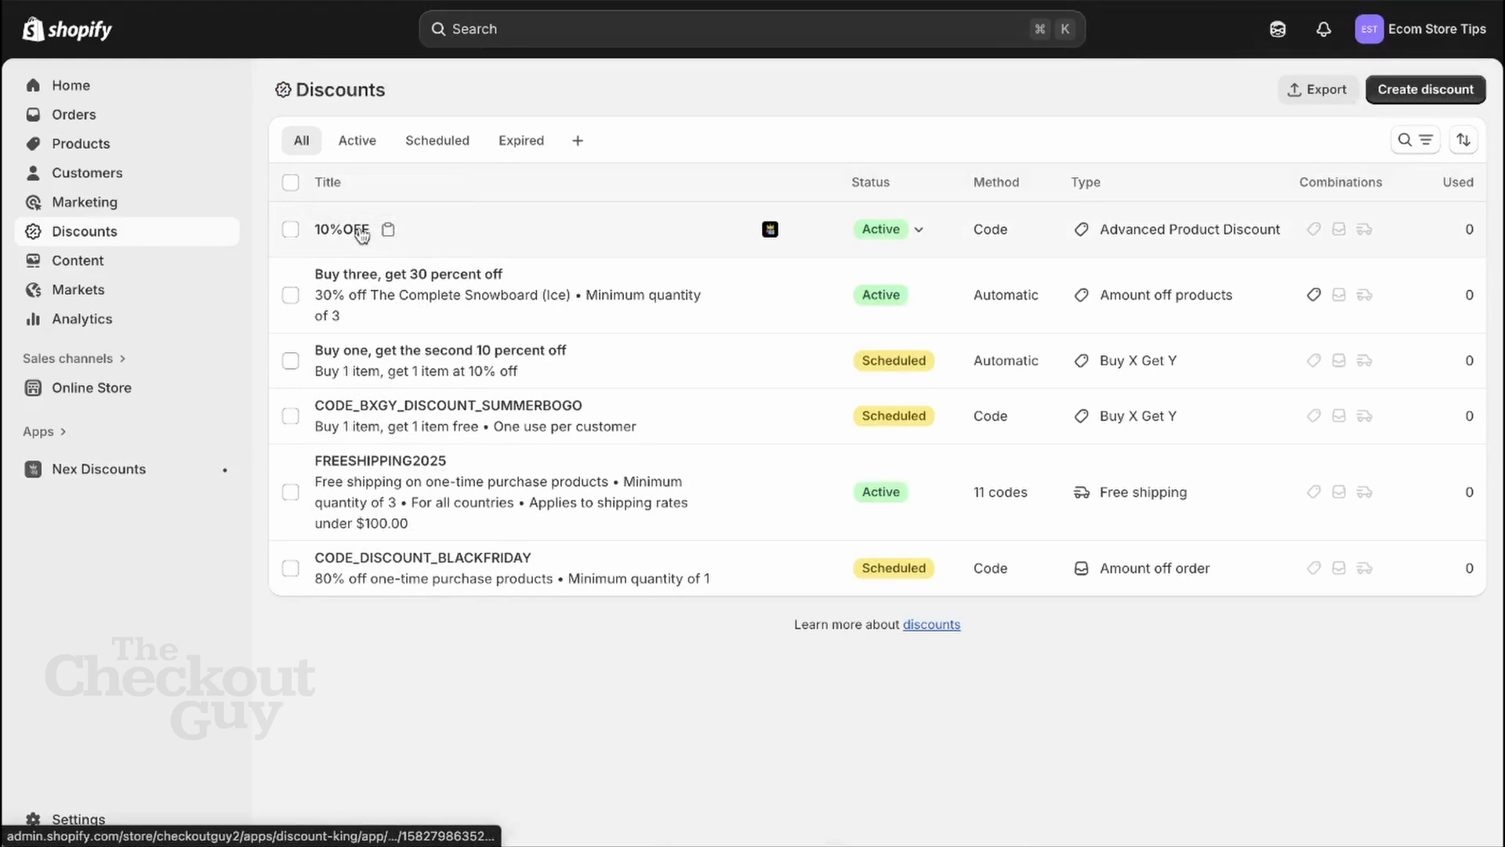
pyautogui.click(387, 232)
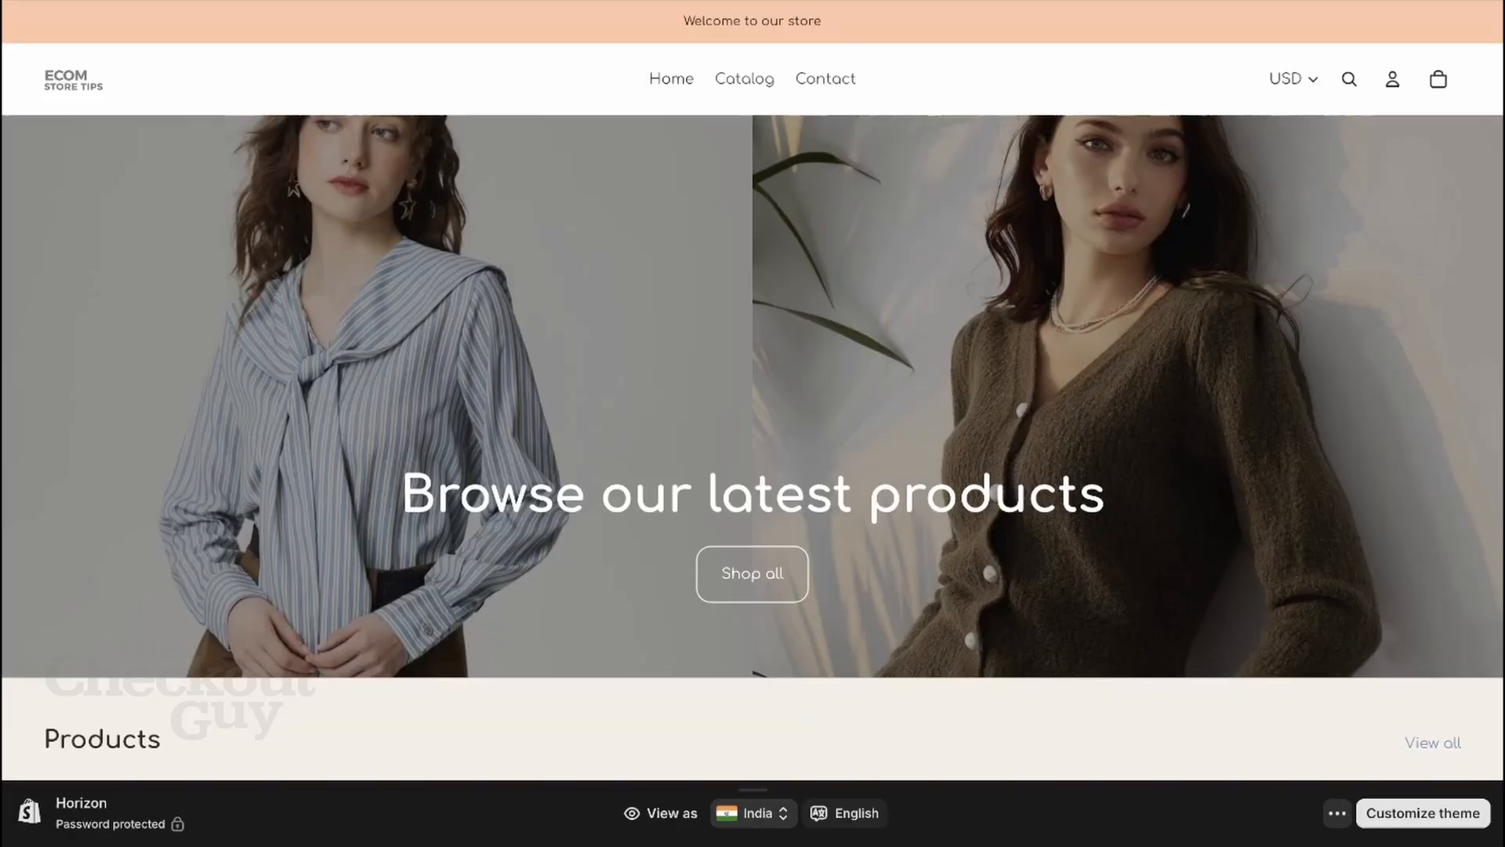
# Step: On the online storefront, add one Black women t shirt from the catalog to the cart
pyautogui.click(730, 85)
pyautogui.scroll(-2, 710, 459)
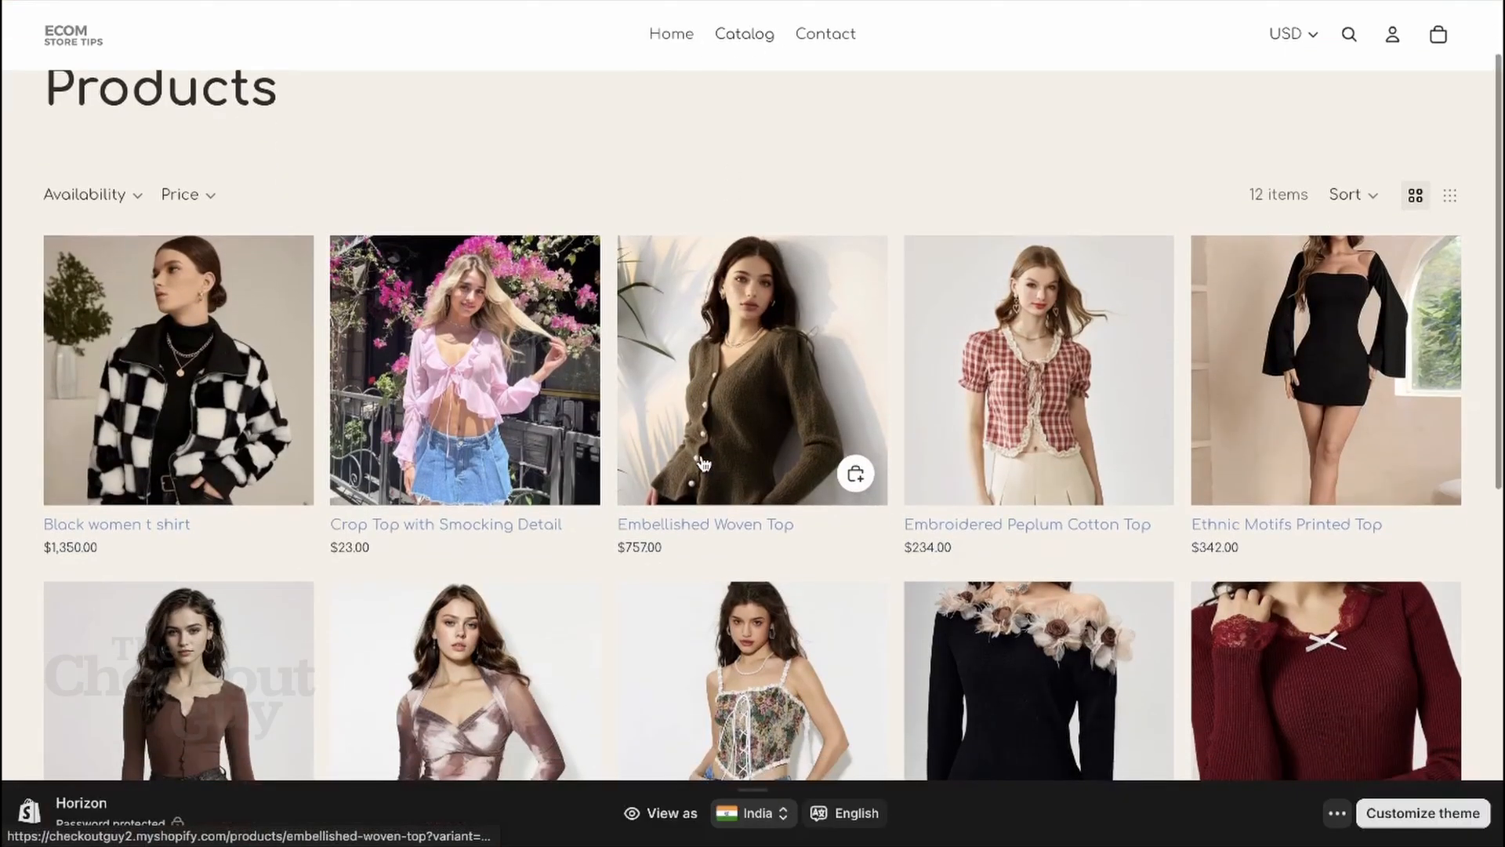
pyautogui.click(216, 404)
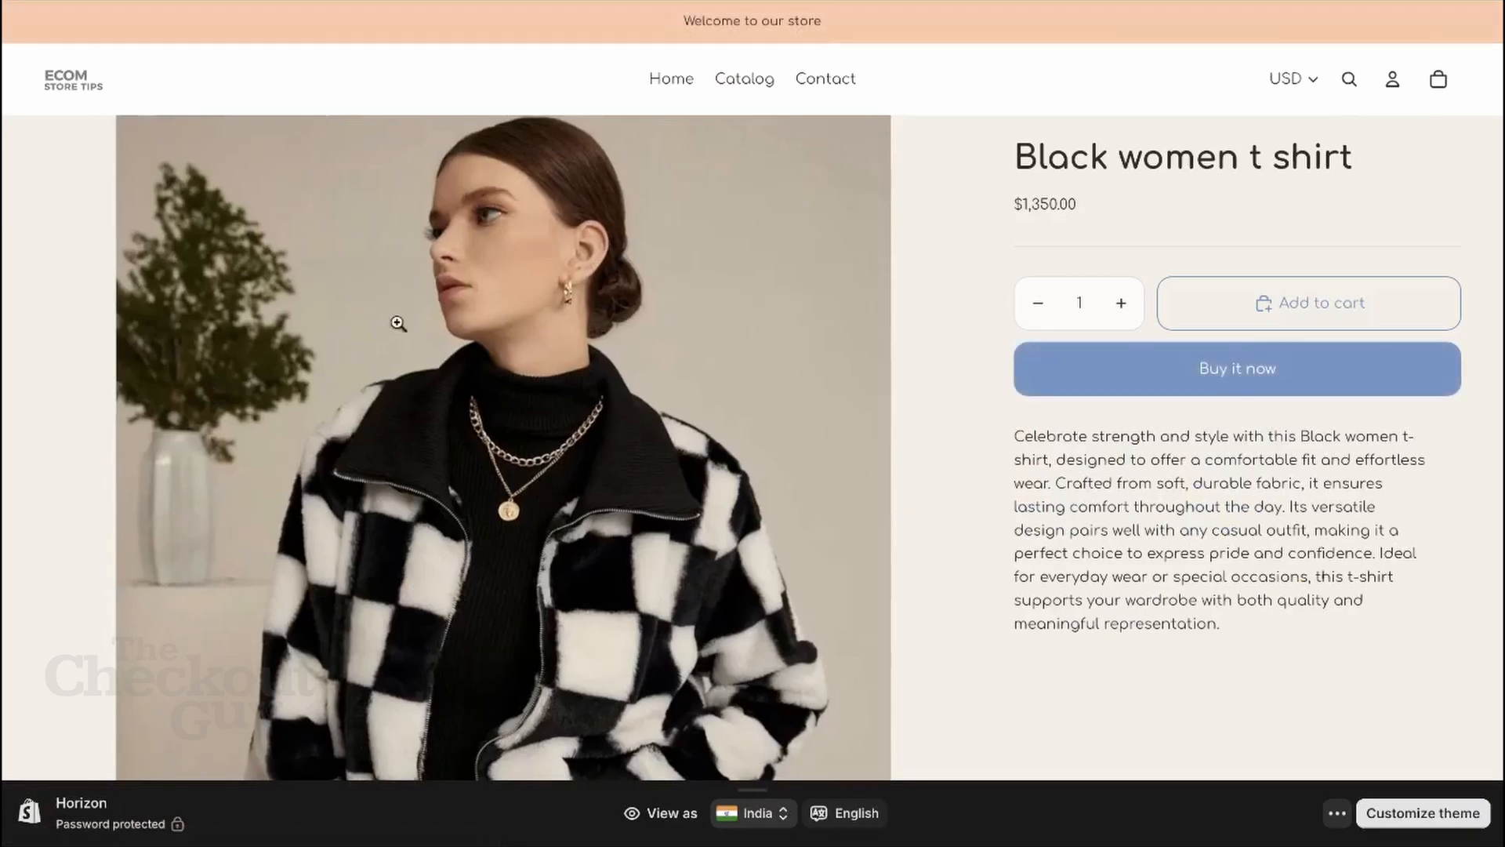
pyautogui.click(1289, 317)
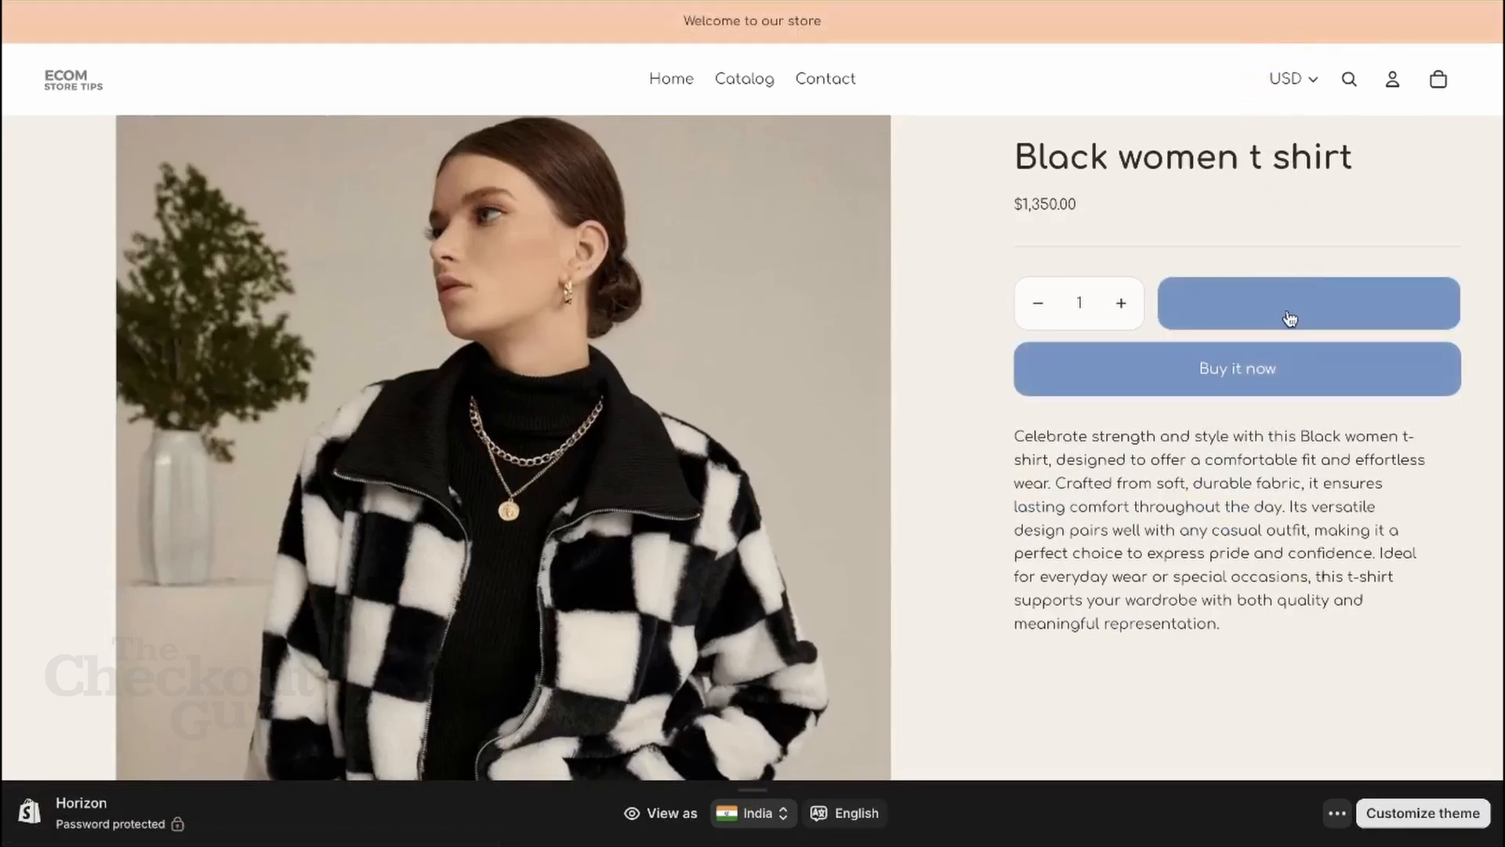
# Step: Proceed from the cart to checkout, try to apply the discount code 10%OFF and check the order total
pyautogui.click(1439, 81)
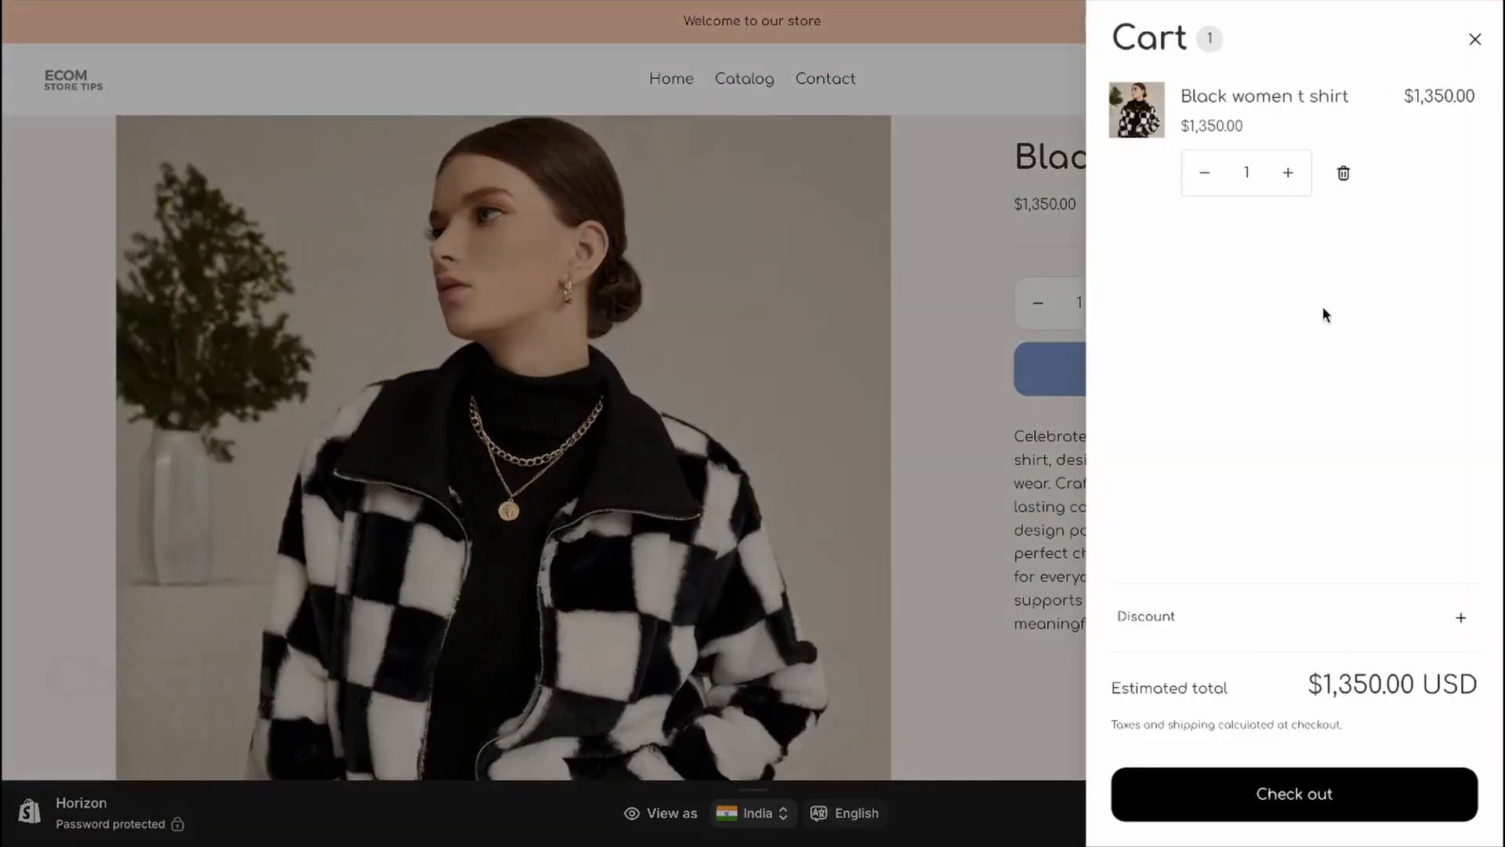
pyautogui.click(1230, 779)
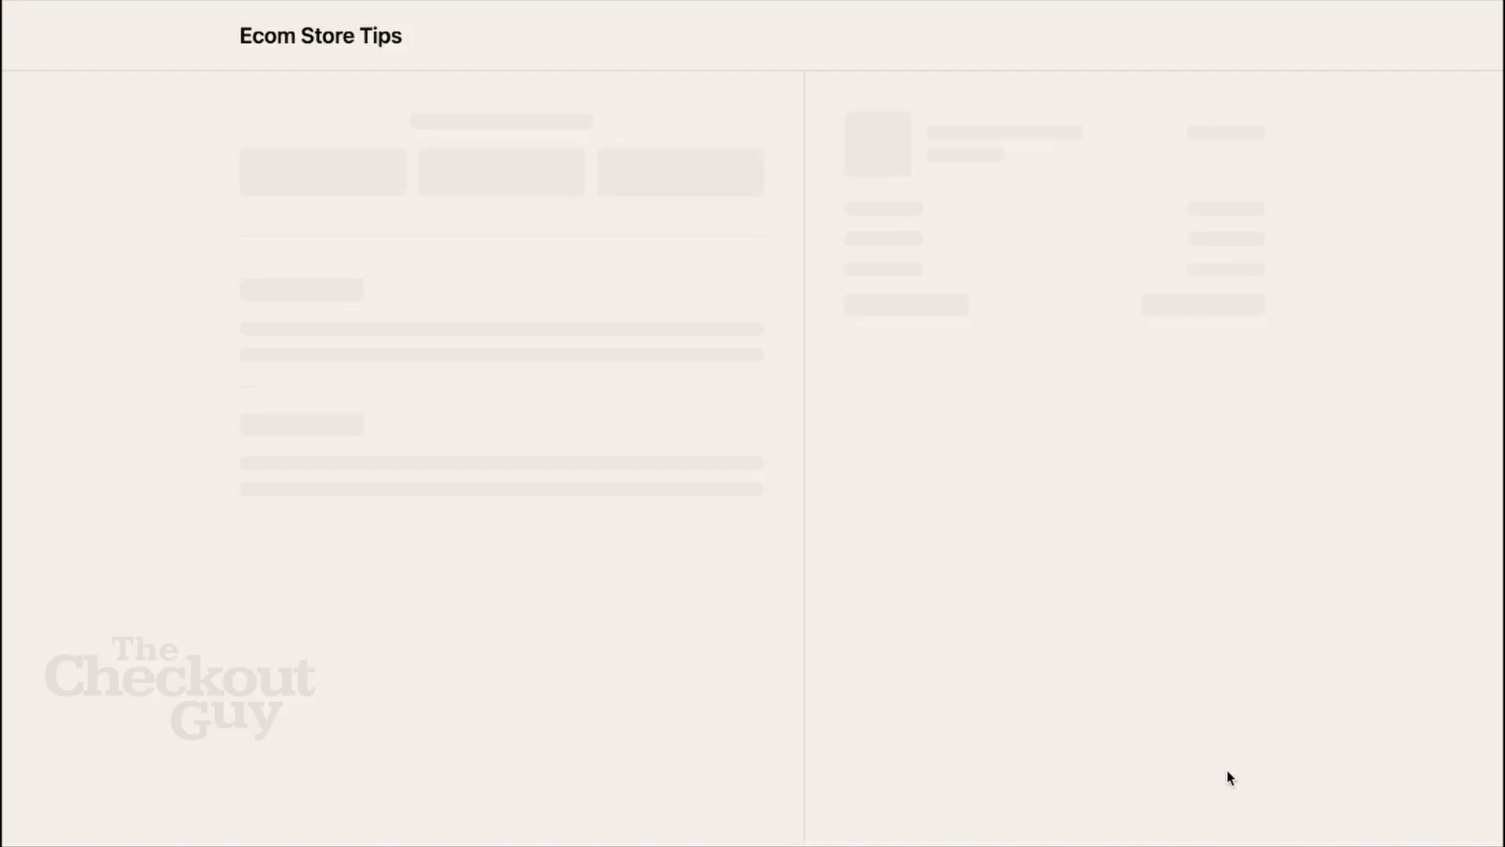
pyautogui.click(990, 241)
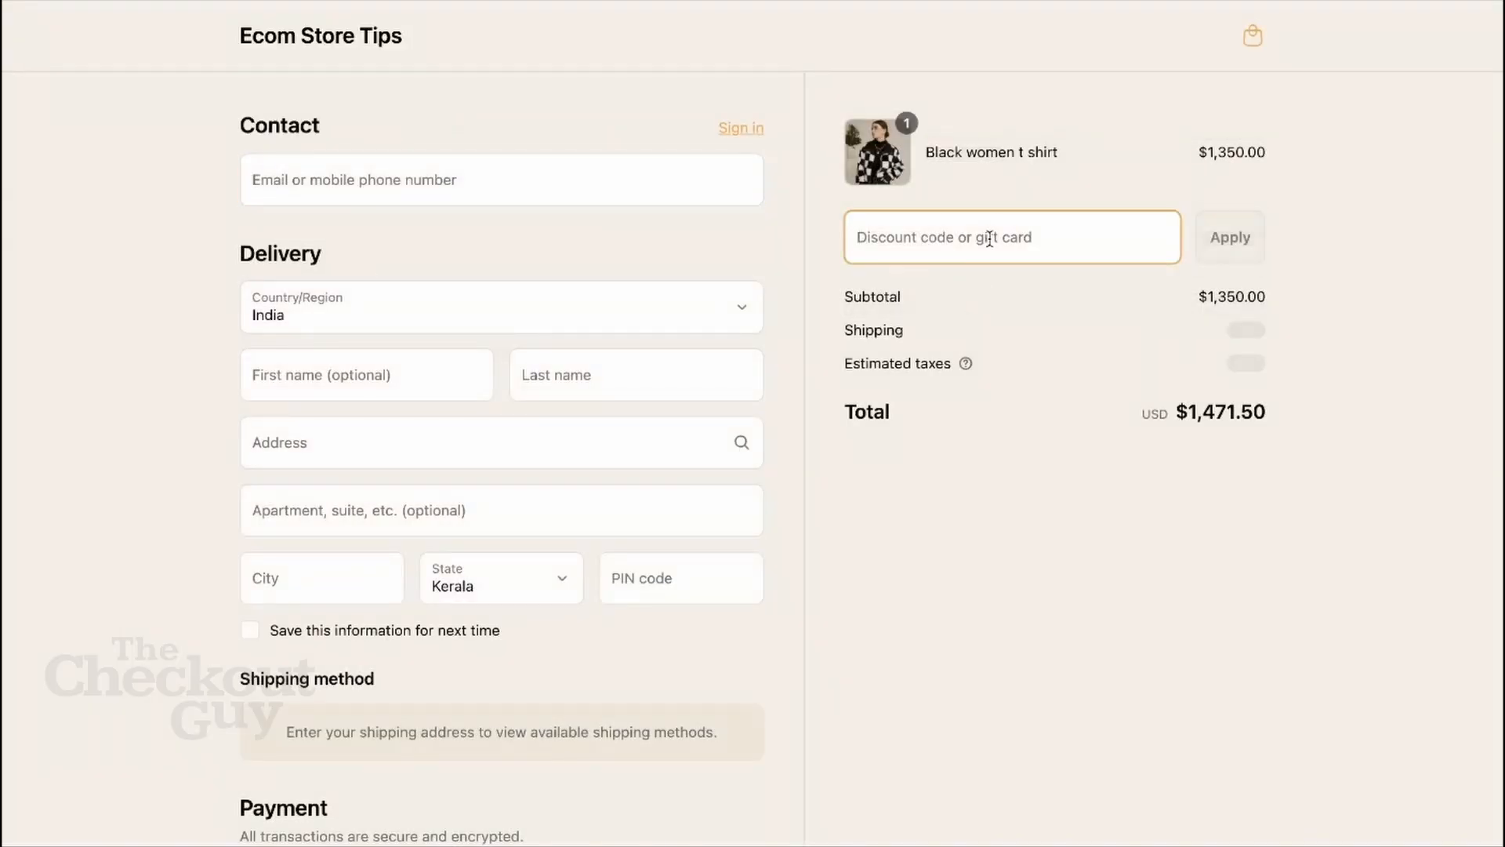
pyautogui.write('10%OFF')
pyautogui.click(1229, 253)
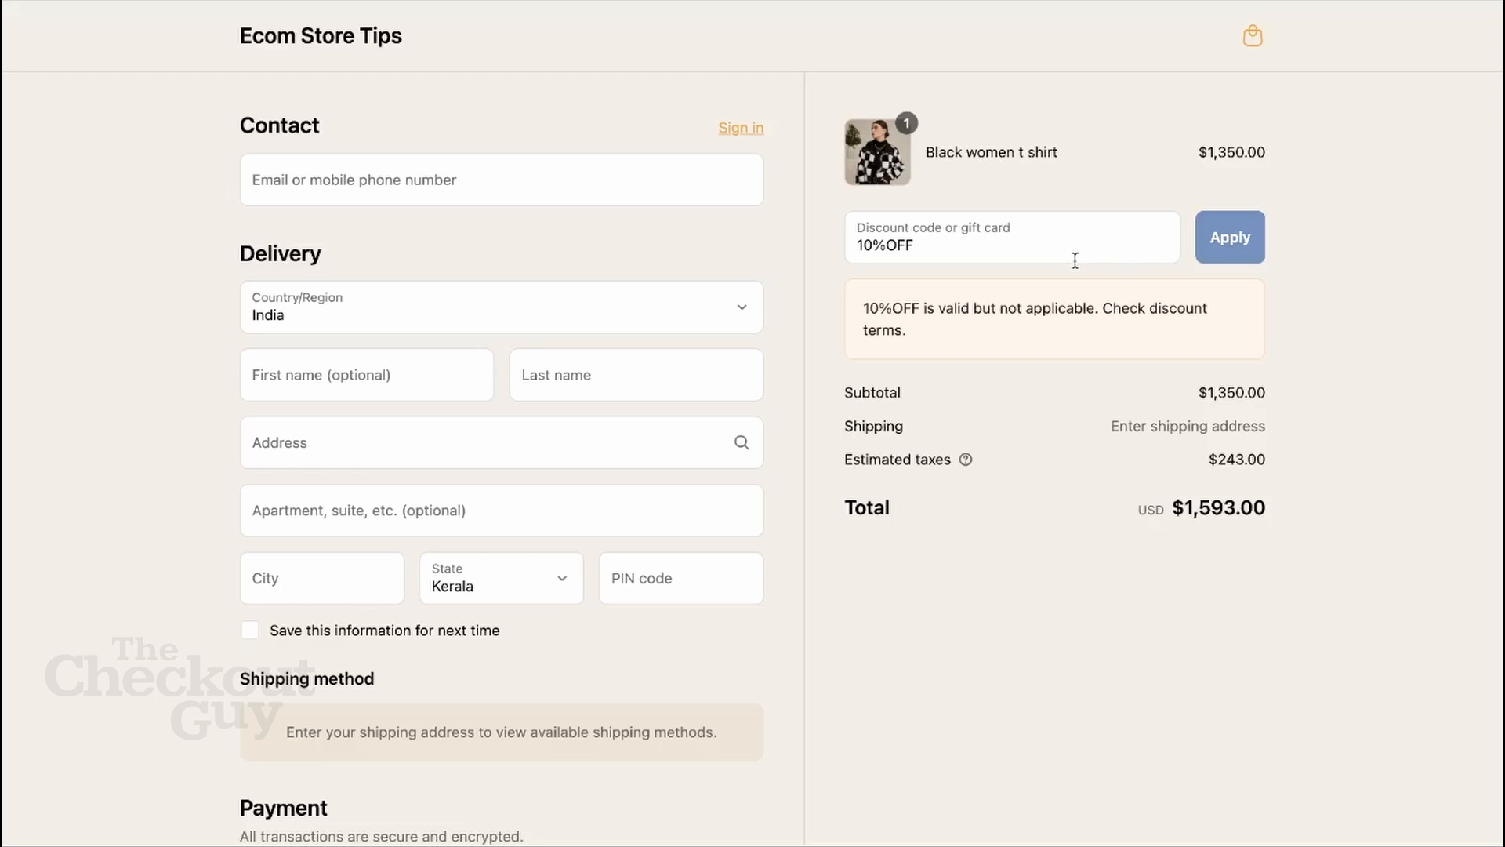
pyautogui.moveTo(1174, 493); pyautogui.dragTo(1287, 534)
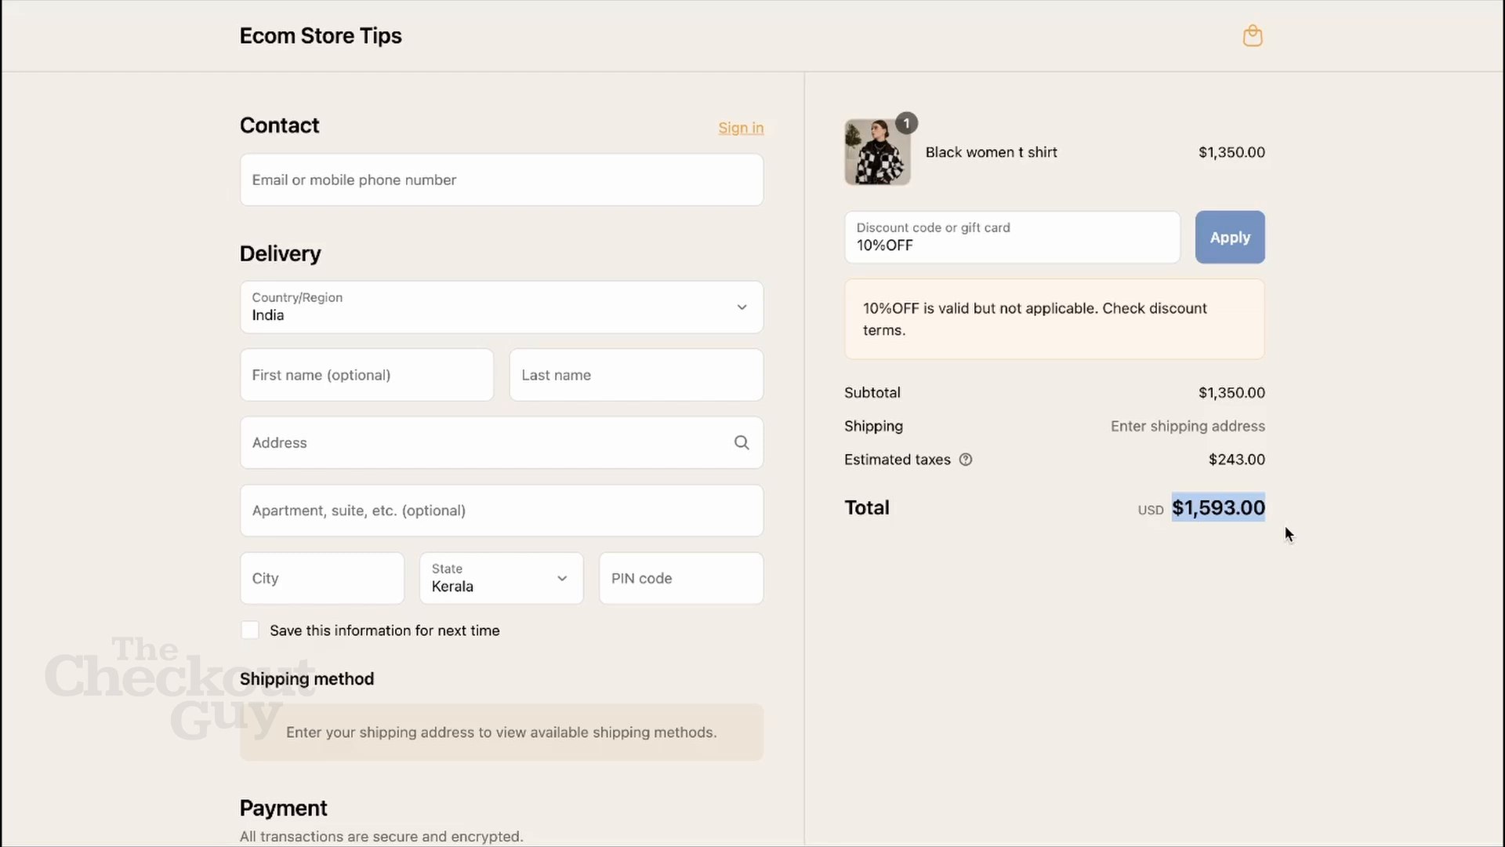
pyautogui.click(1286, 531)
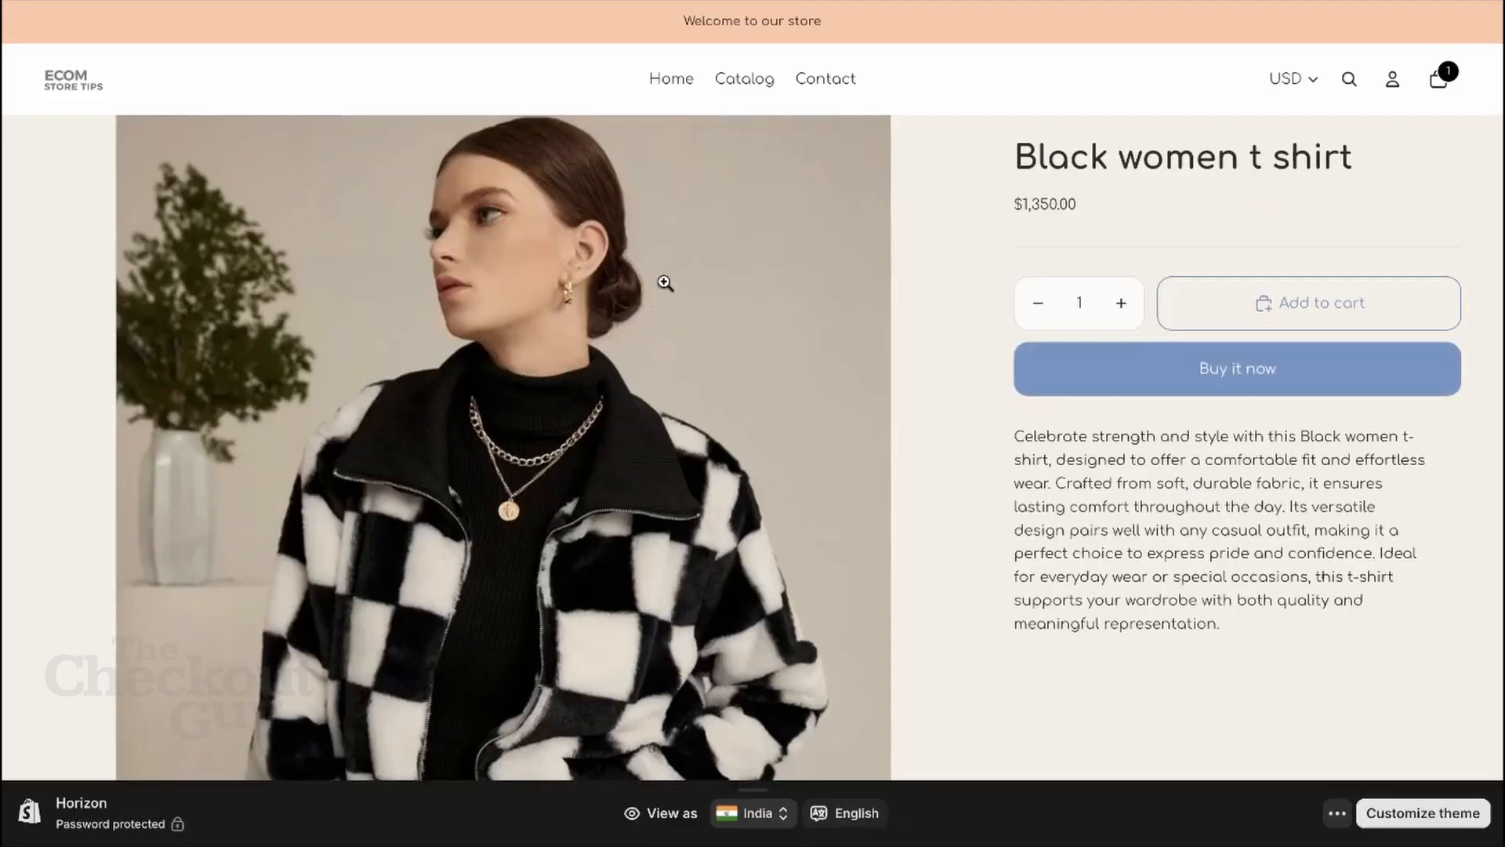
# Step: Add one Full sleeve girls Top from the storefront catalog to the cart and proceed to checkout
pyautogui.click(731, 86)
pyautogui.scroll(-4, 1055, 543)
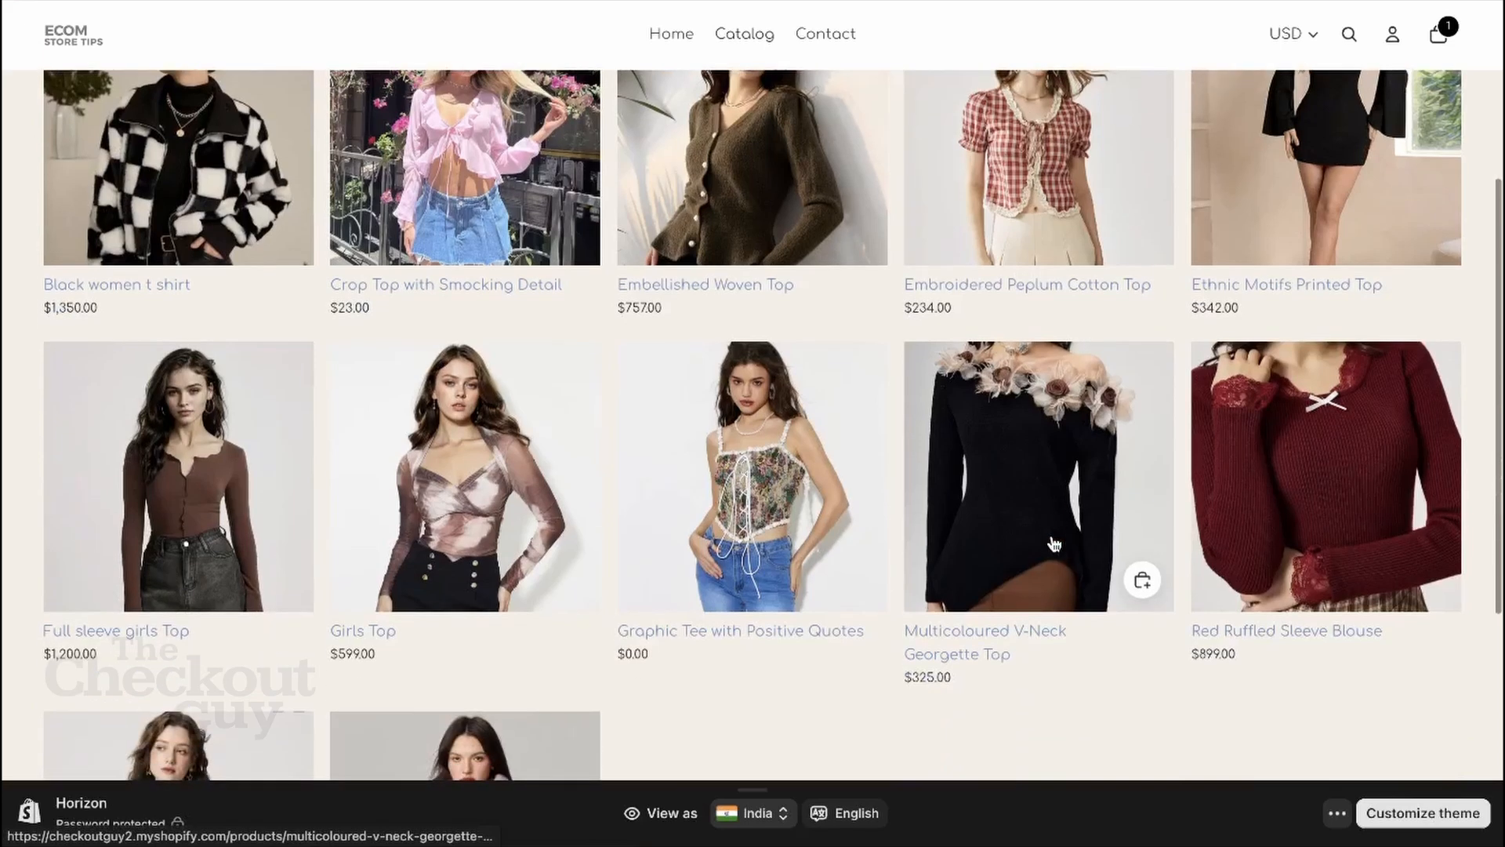
pyautogui.click(154, 482)
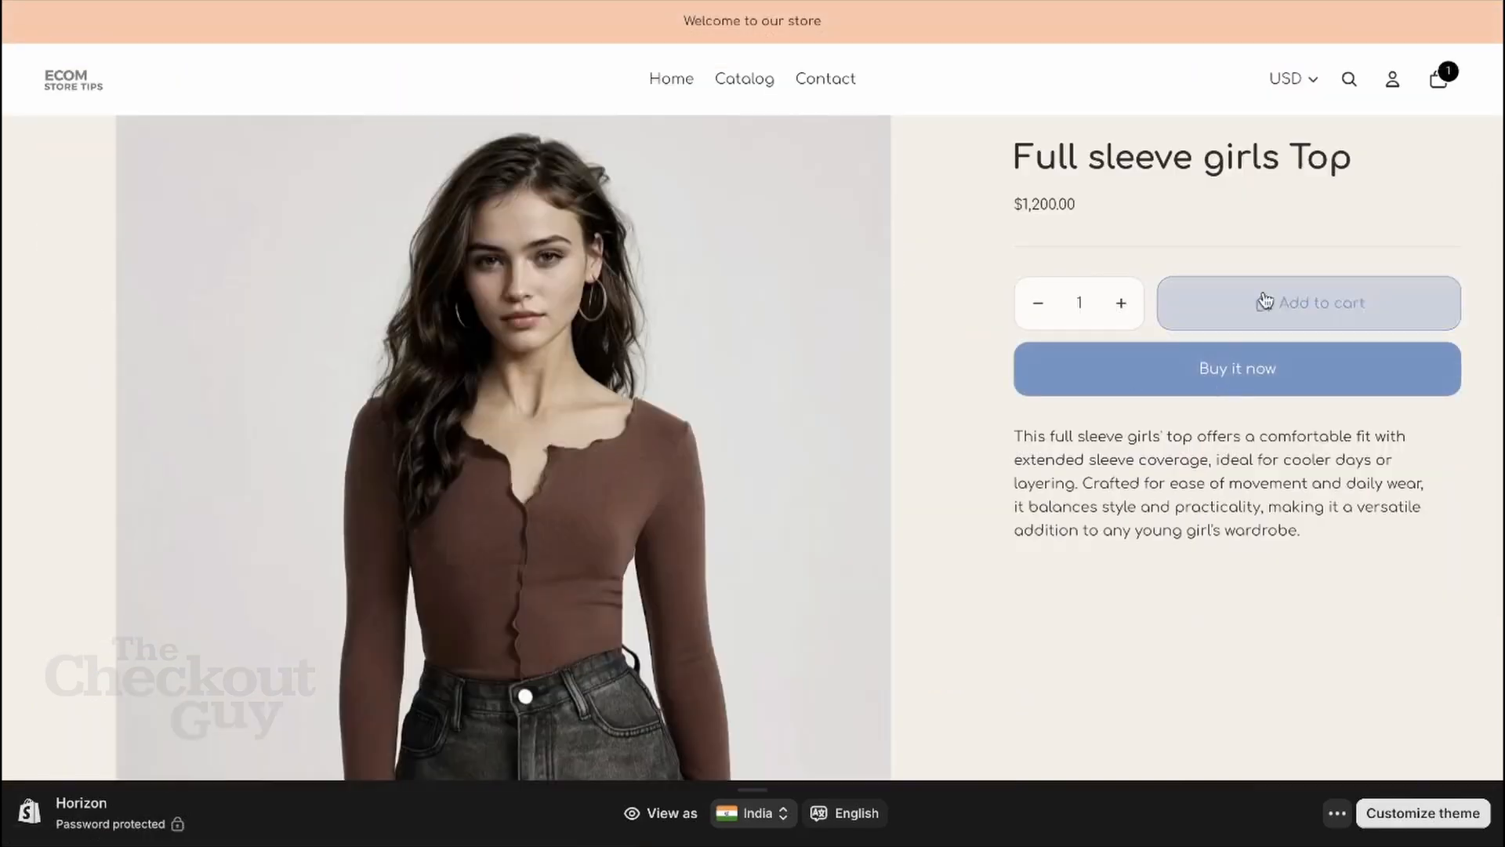
pyautogui.click(1265, 300)
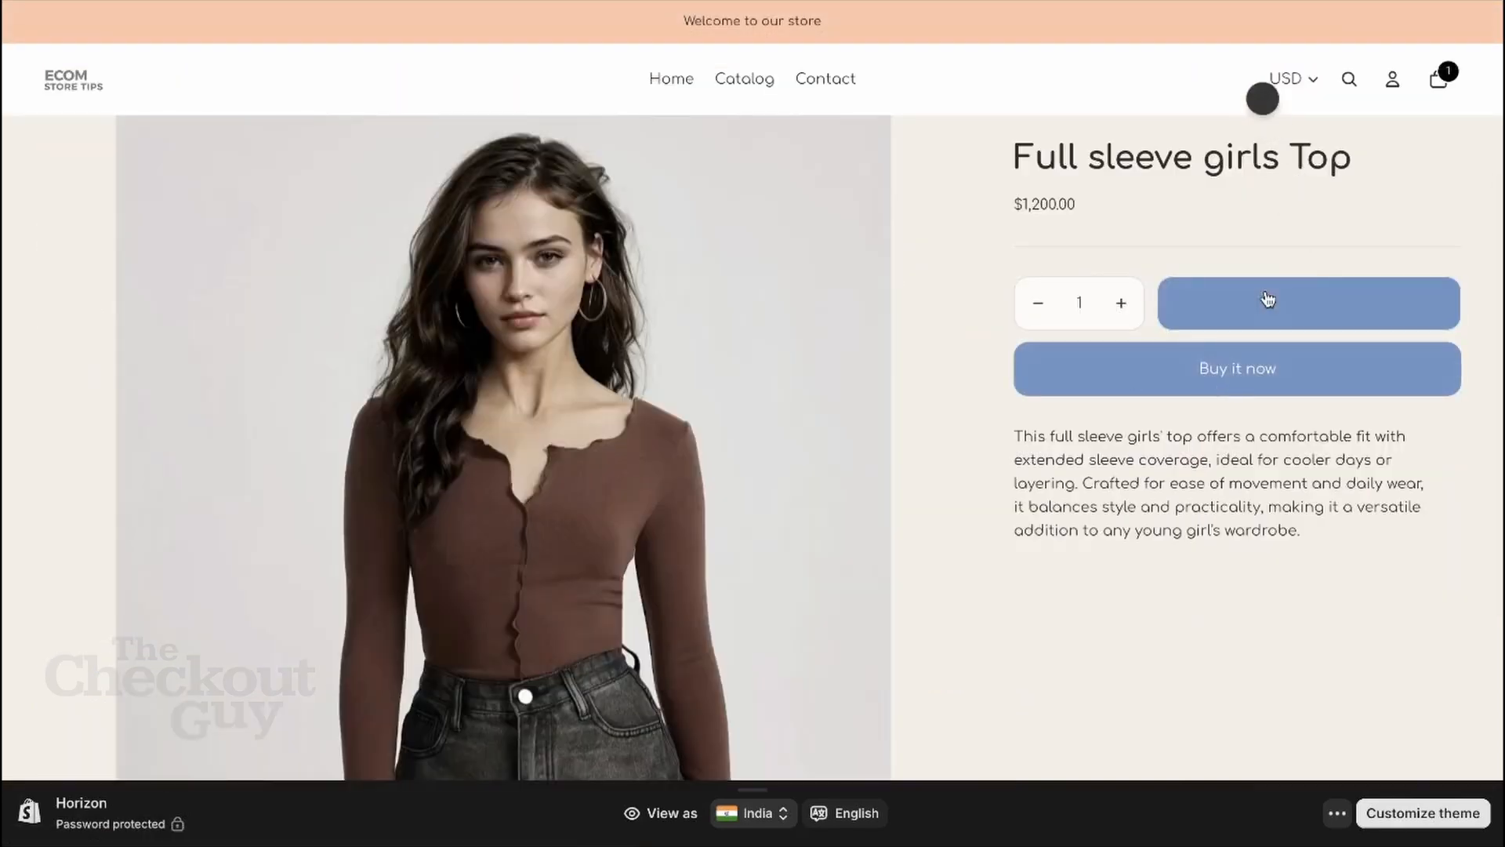
pyautogui.click(1444, 78)
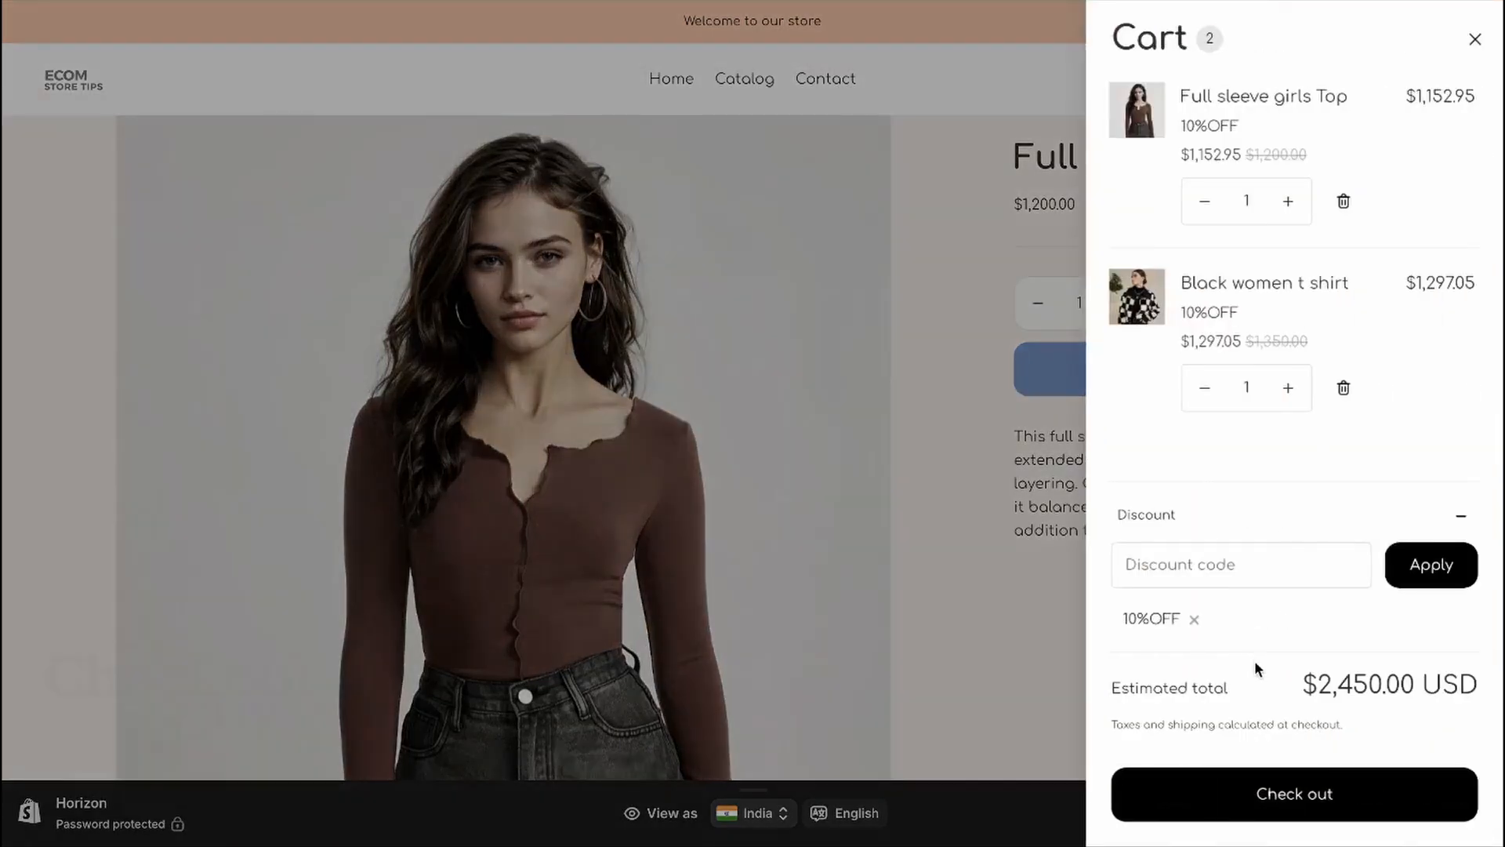
pyautogui.click(1307, 813)
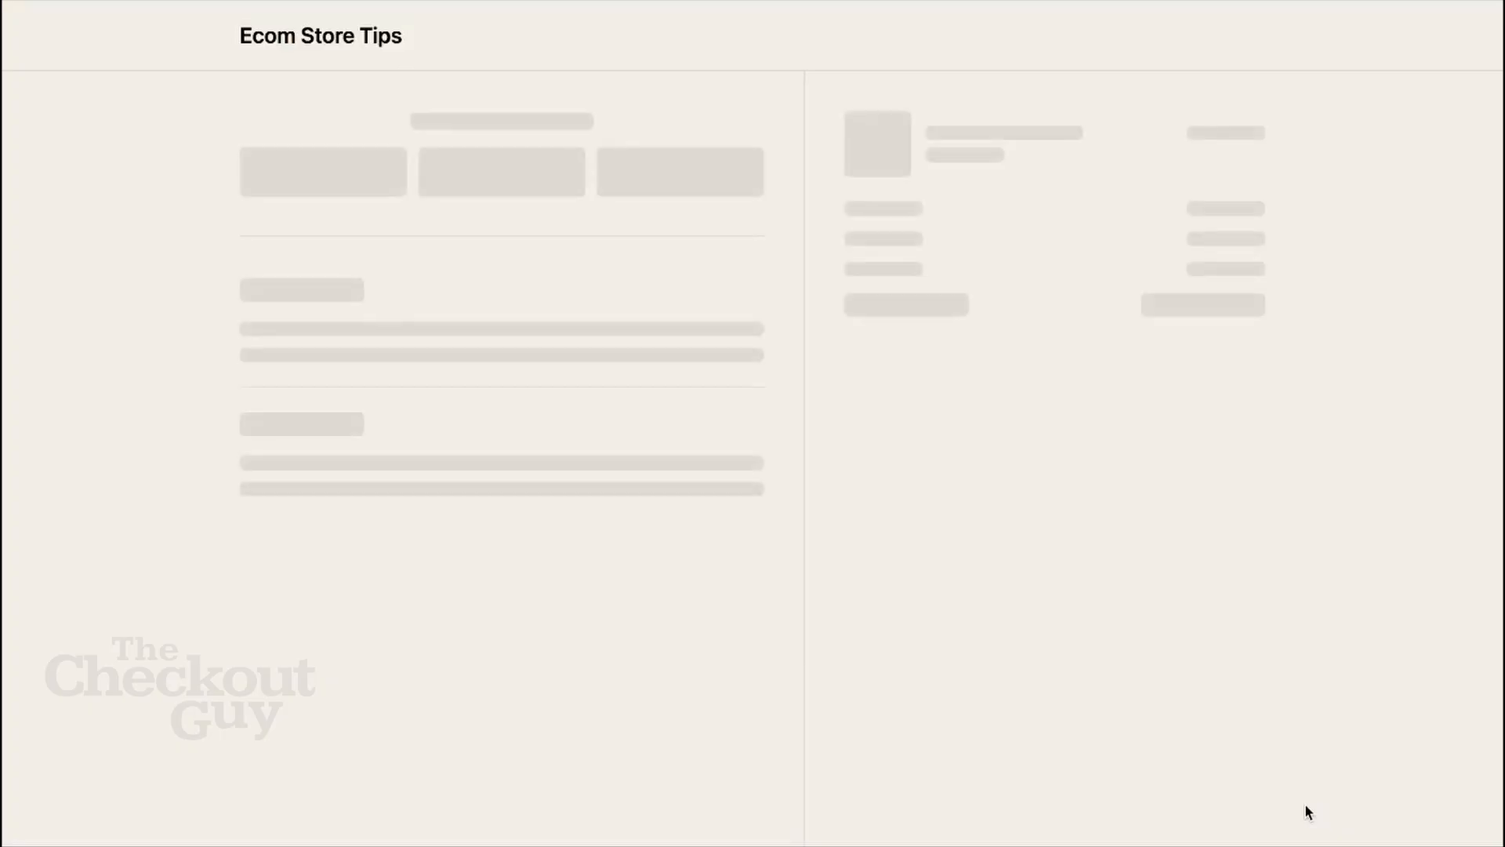